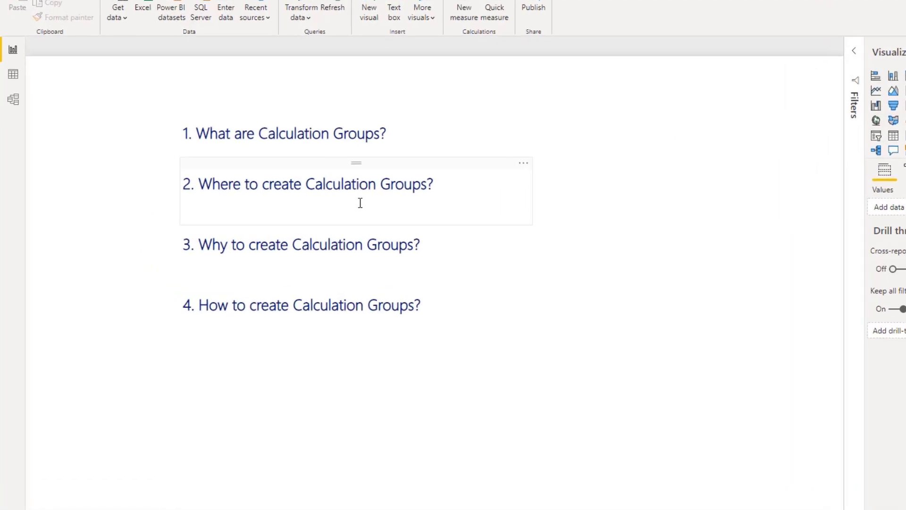
Show the External Tools ribbon listing DAX Studio and Tabular Editor
{"action": "left_click", "coordinate": [272, 201]}
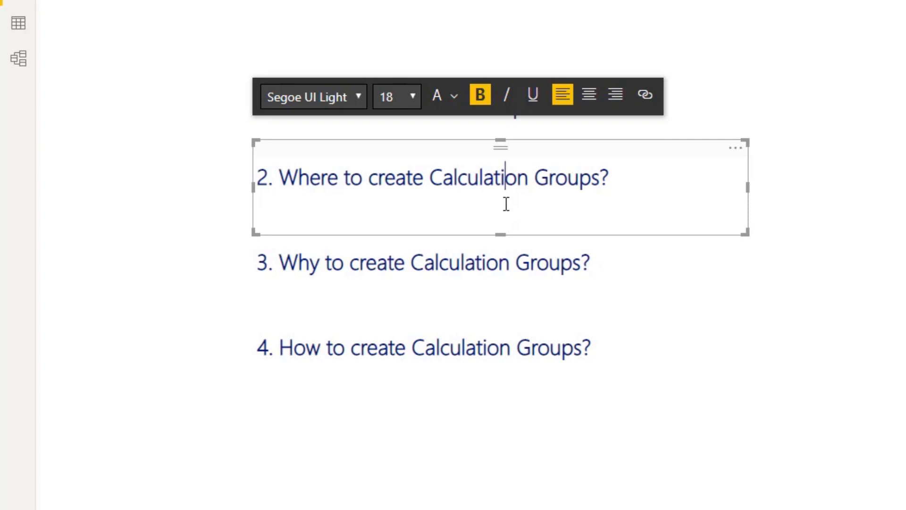
{"action": "left_click", "coordinate": [769, 56]}
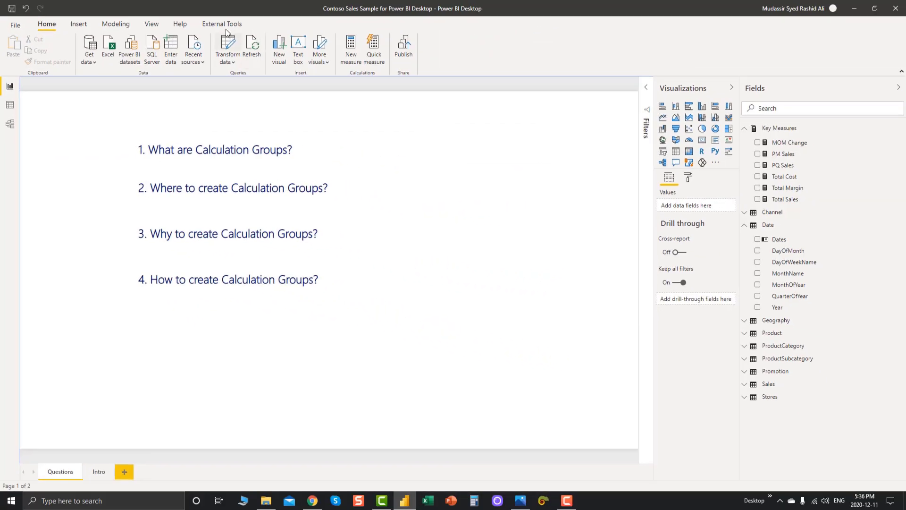
{"action": "left_click", "coordinate": [223, 26]}
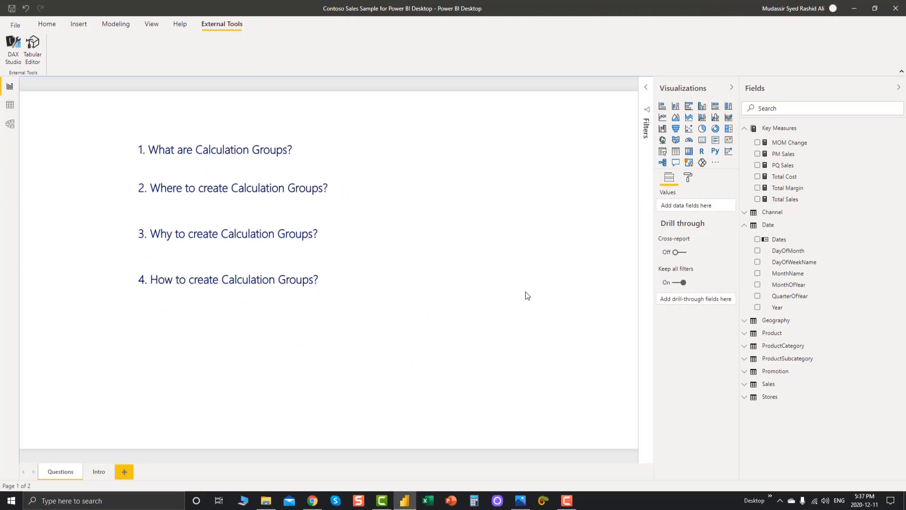
View the Photos image explaining the external tools, then go to the Intro page
{"action": "mouse_move", "coordinate": [518, 501]}
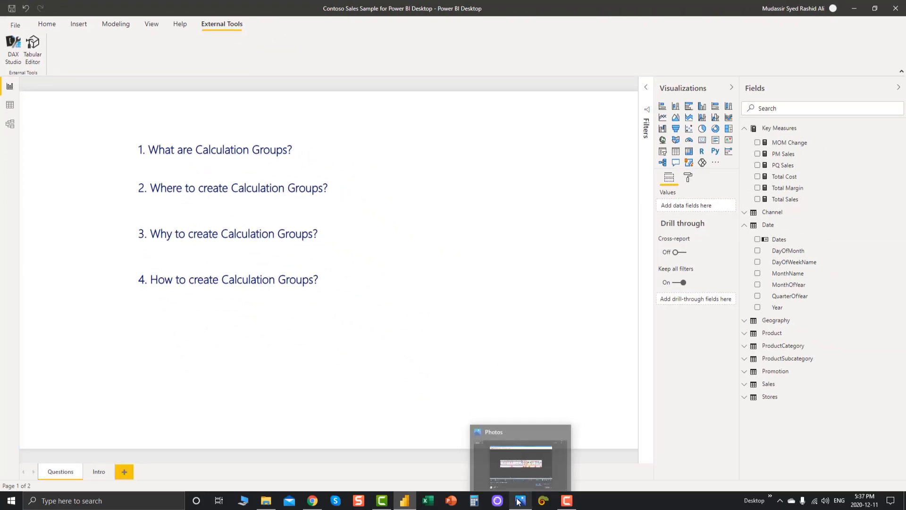
{"action": "left_click", "coordinate": [518, 501]}
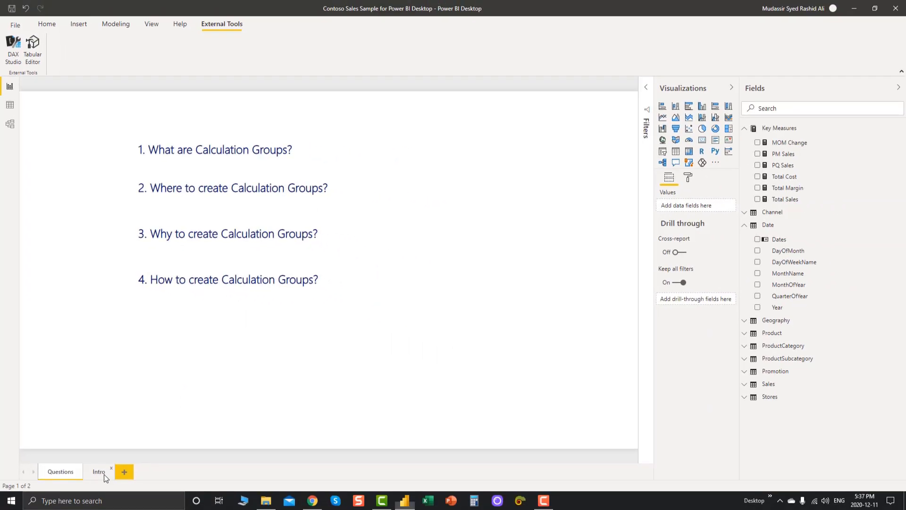
{"action": "left_click", "coordinate": [103, 474]}
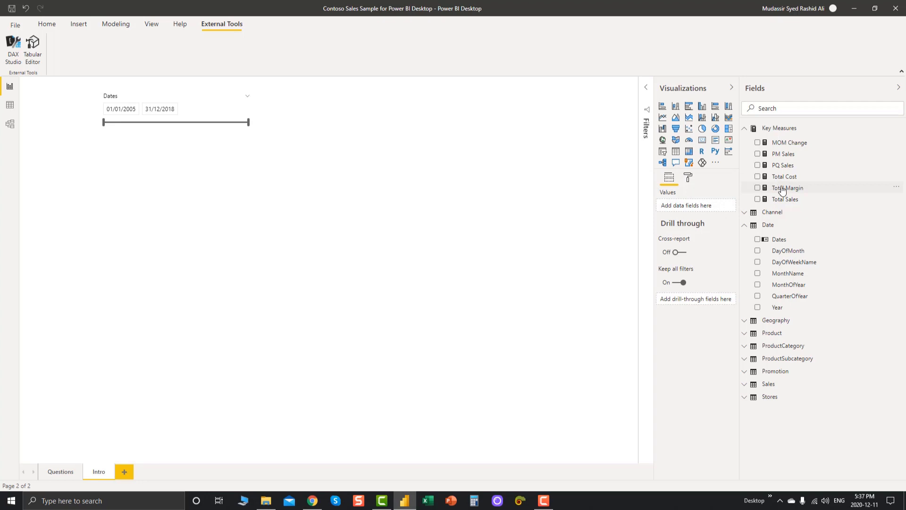
Inspect the Total Sales, Total Cost and Total Margin DAX formulas
{"action": "left_click", "coordinate": [789, 199]}
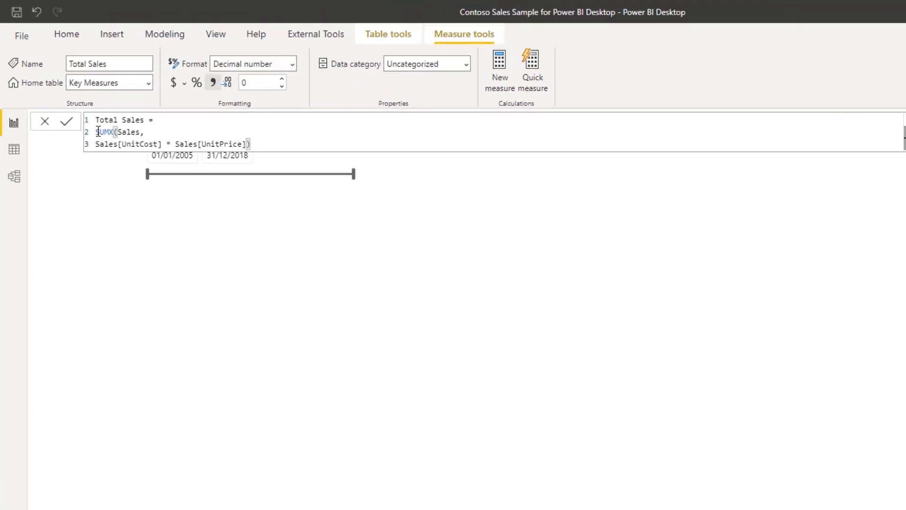
{"action": "left_click_drag", "start_coordinate": [98, 131], "coordinate": [273, 150]}
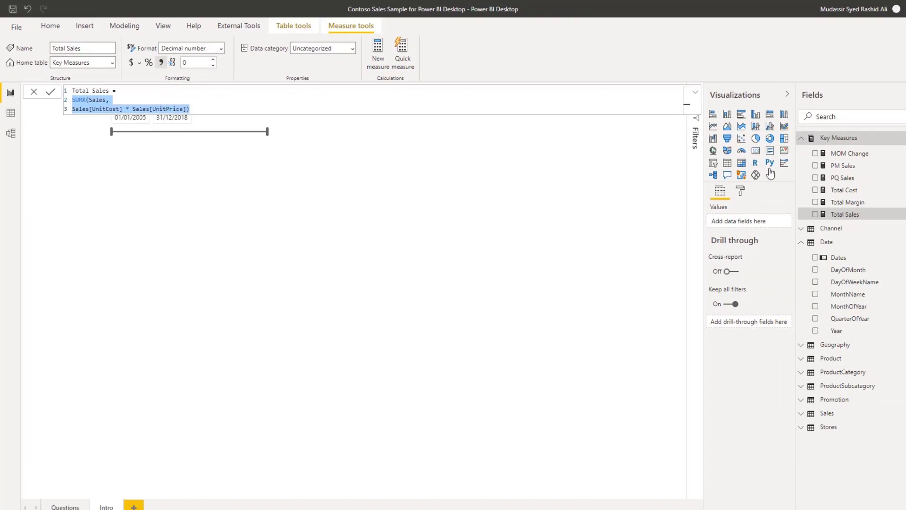
{"action": "left_click", "coordinate": [833, 190]}
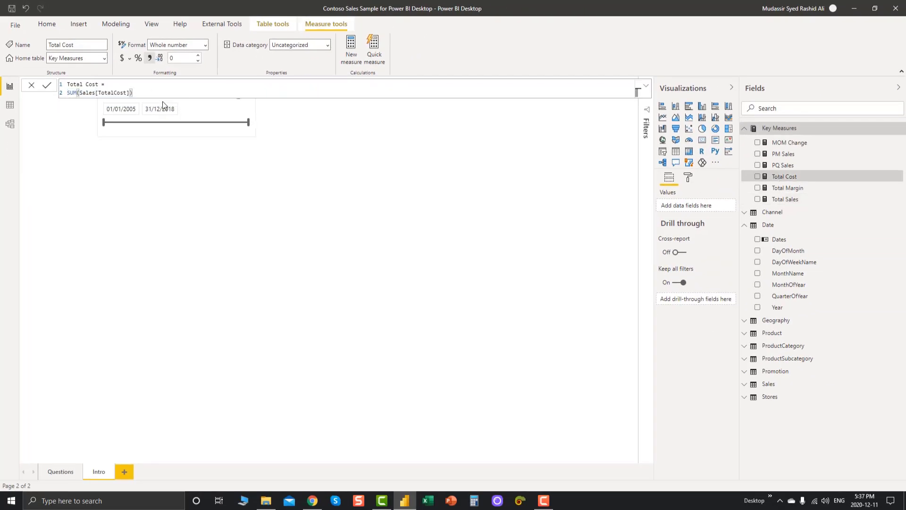
{"action": "left_click", "coordinate": [799, 190]}
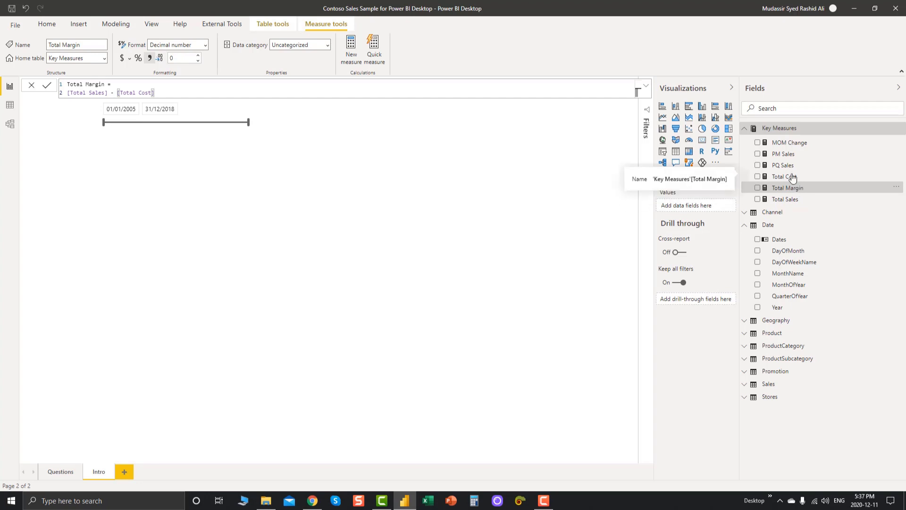
Inspect PM Sales, PQ Sales (shifted by QUARTER) and MOM Change formulas, then deselect
{"action": "left_click", "coordinate": [783, 156]}
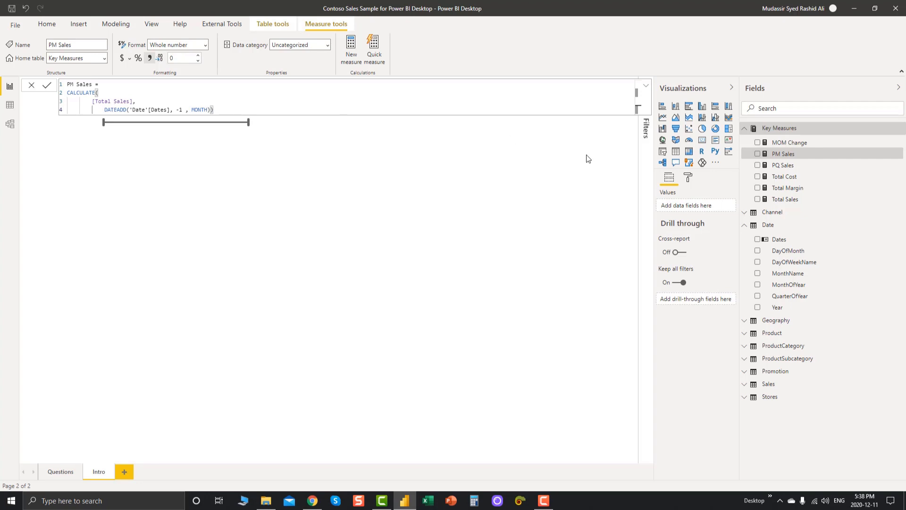
{"action": "left_click", "coordinate": [783, 166]}
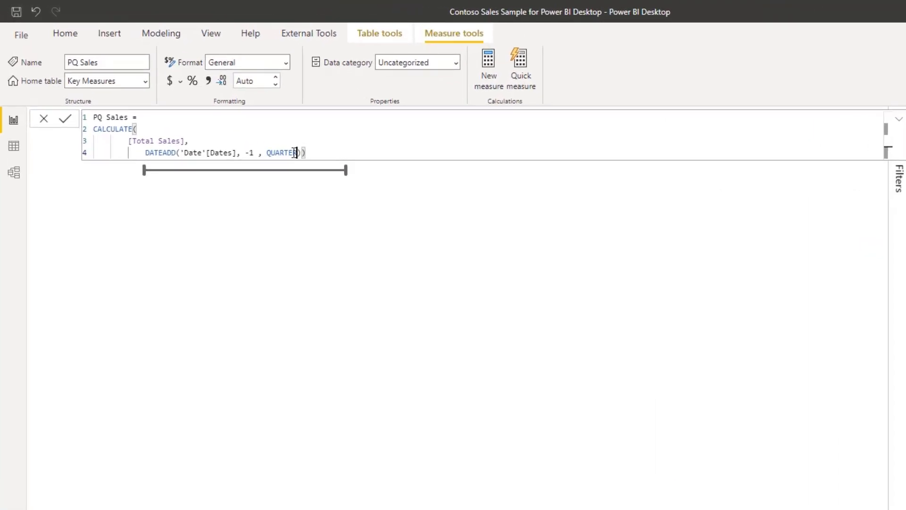
{"action": "double_click", "coordinate": [295, 152]}
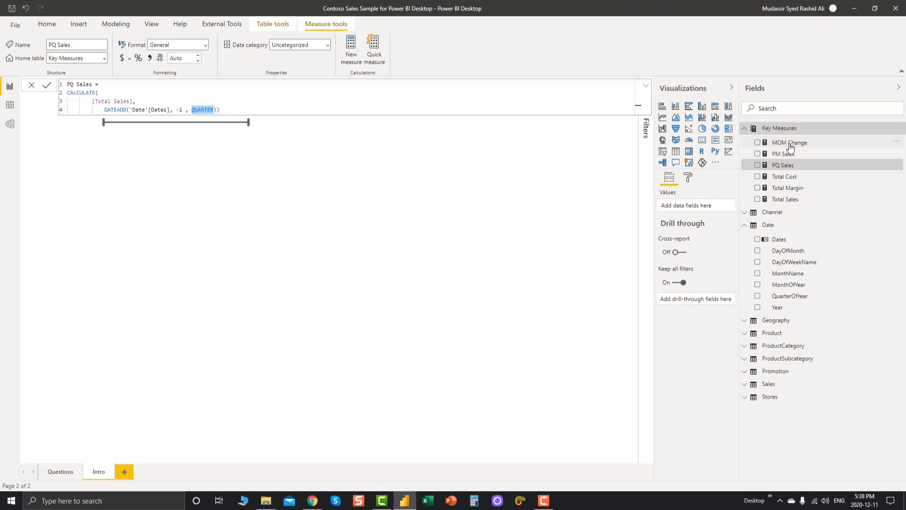
{"action": "left_click", "coordinate": [790, 144]}
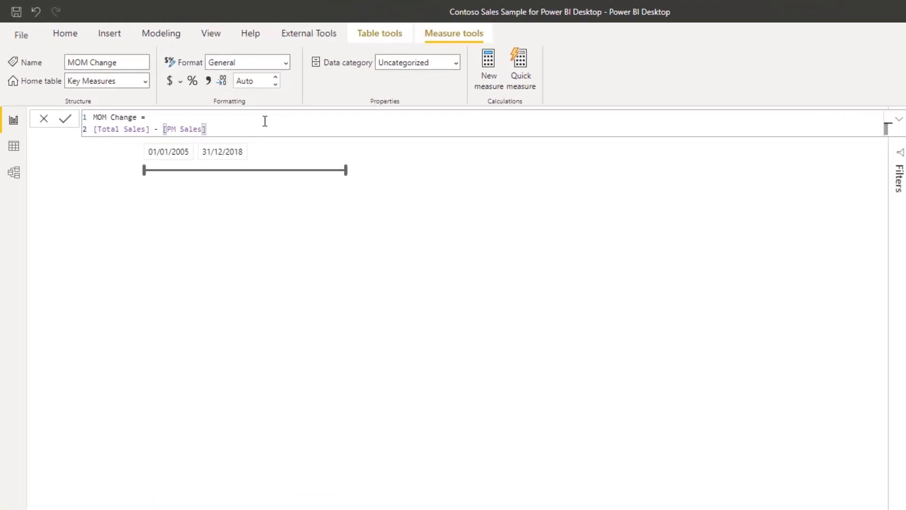
{"action": "left_click", "coordinate": [198, 332]}
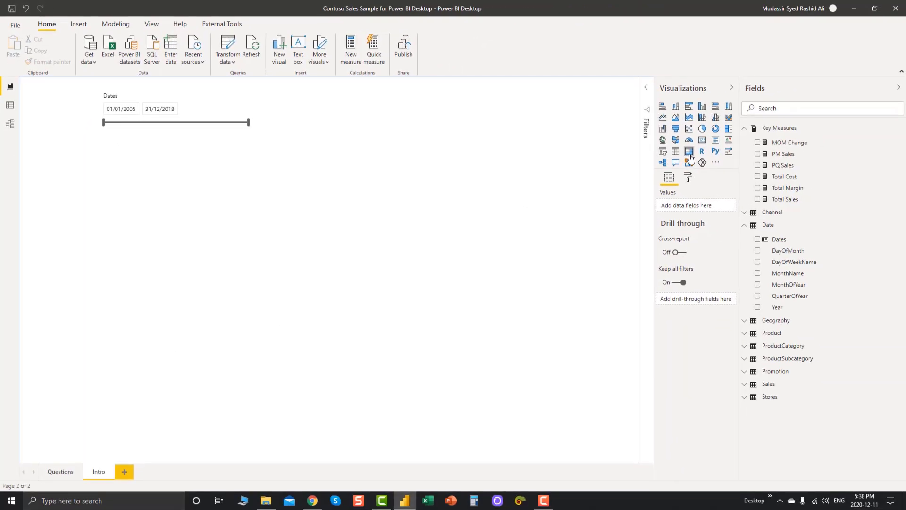
Insert a matrix visual on the Intro page and make it taller and wider
{"action": "left_click", "coordinate": [689, 156]}
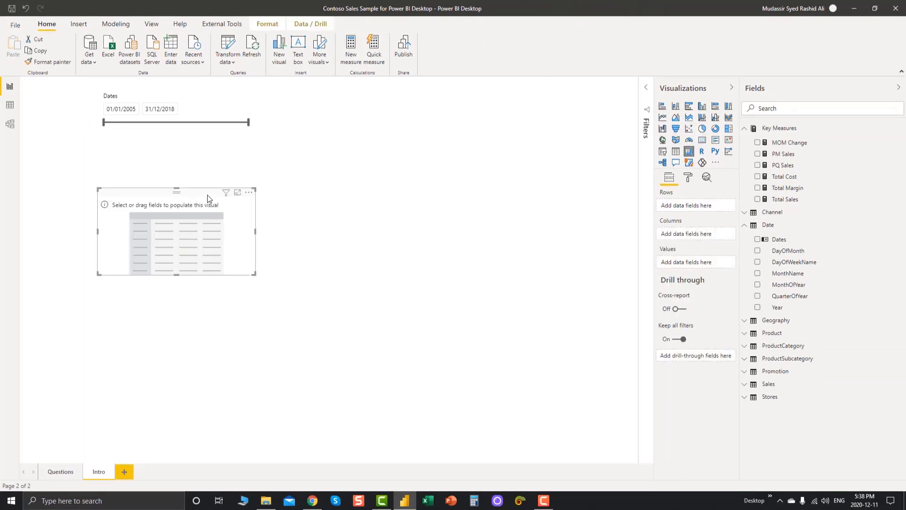
{"action": "left_click_drag", "start_coordinate": [208, 198], "coordinate": [158, 225]}
{"action": "left_click_drag", "start_coordinate": [126, 297], "coordinate": [126, 363]}
{"action": "left_click_drag", "start_coordinate": [204, 293], "coordinate": [351, 289]}
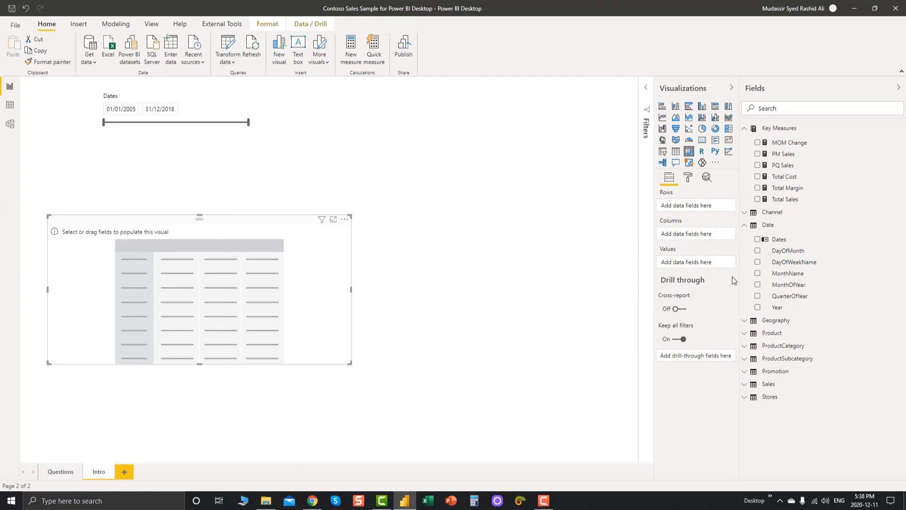
Fill the matrix with MonthName rows and Total Sales, PM Sales, PQ Sales, MOM Change values
{"action": "left_click", "coordinate": [758, 274]}
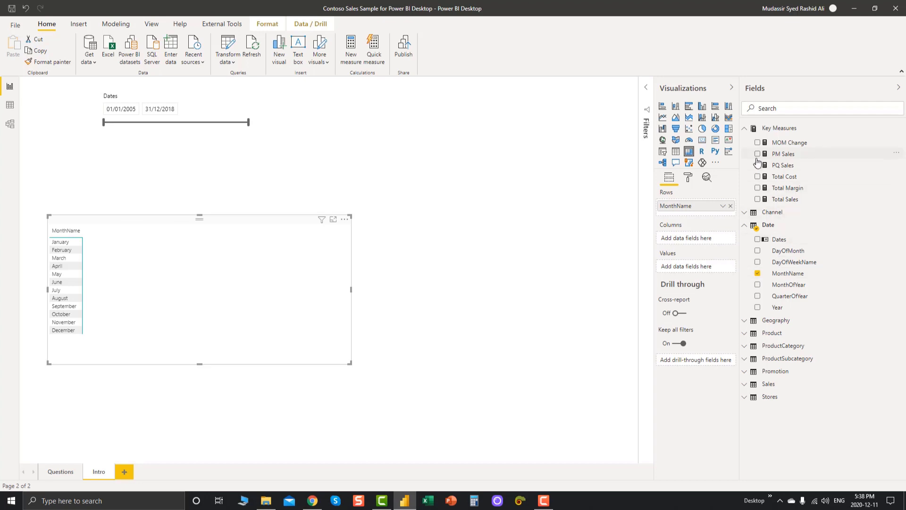
{"action": "left_click", "coordinate": [757, 199]}
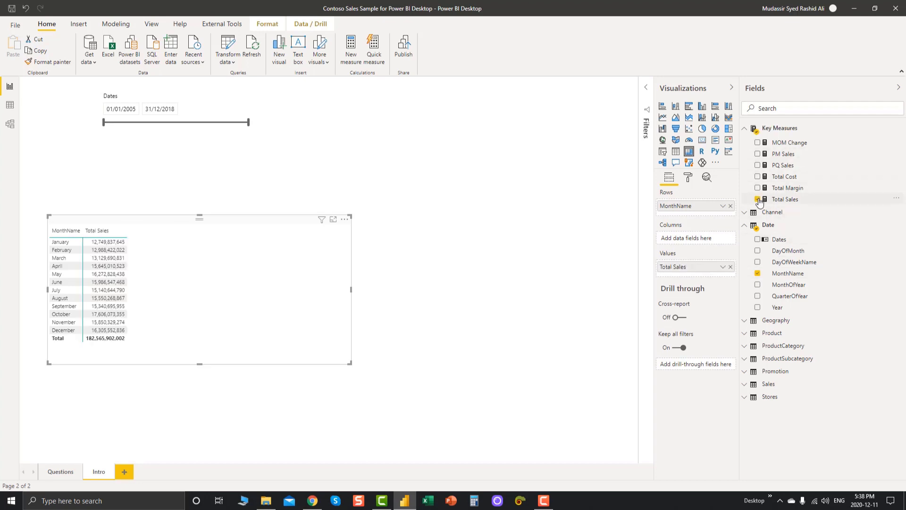
{"action": "left_click", "coordinate": [758, 154]}
{"action": "left_click", "coordinate": [757, 166]}
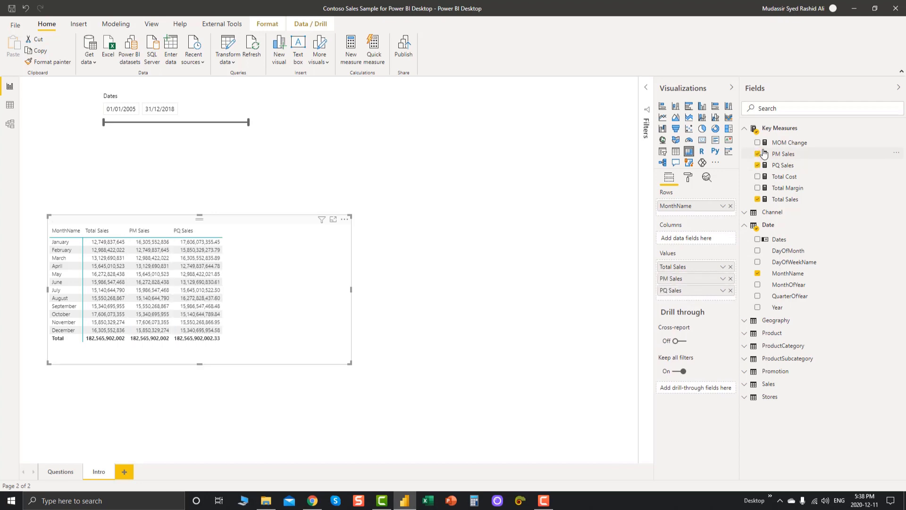
{"action": "left_click", "coordinate": [758, 142]}
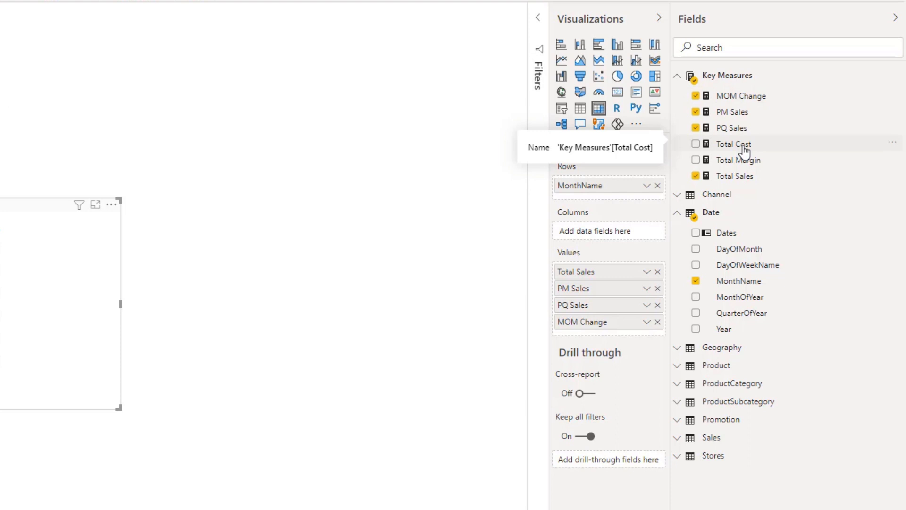
{"action": "left_click", "coordinate": [745, 165]}
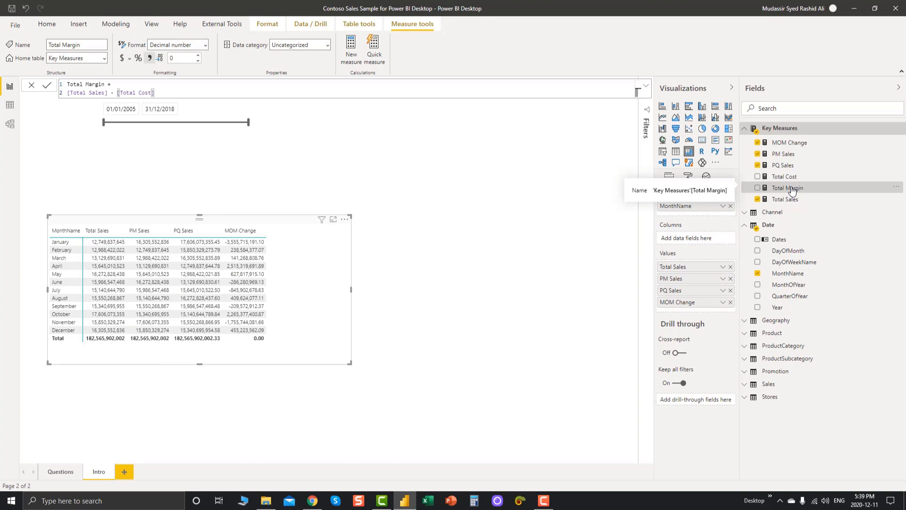
{"action": "left_click", "coordinate": [415, 148]}
Launch Tabular Editor, expand Tables and Key Measures, and select Total Cost
{"action": "left_click", "coordinate": [222, 24]}
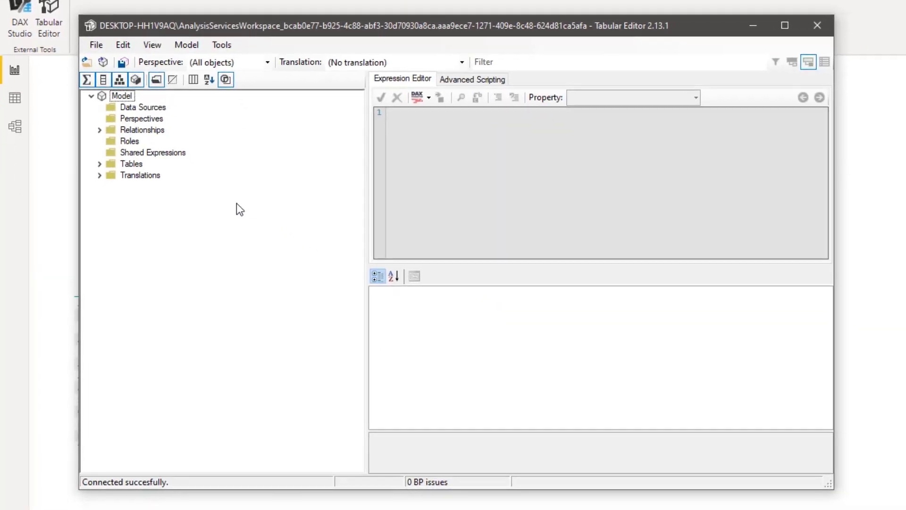
{"action": "left_click", "coordinate": [100, 164]}
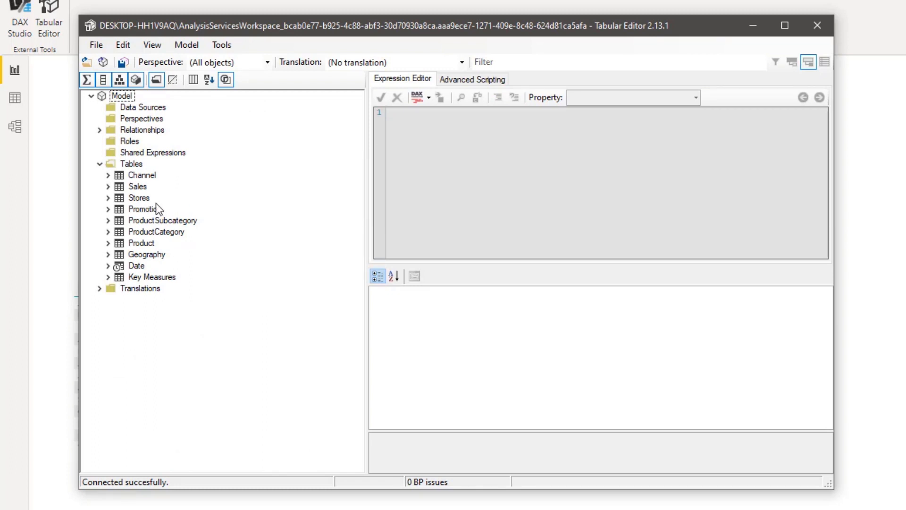
{"action": "left_click", "coordinate": [148, 180]}
{"action": "key", "text": "Down"}
{"action": "key", "text": "Down"}
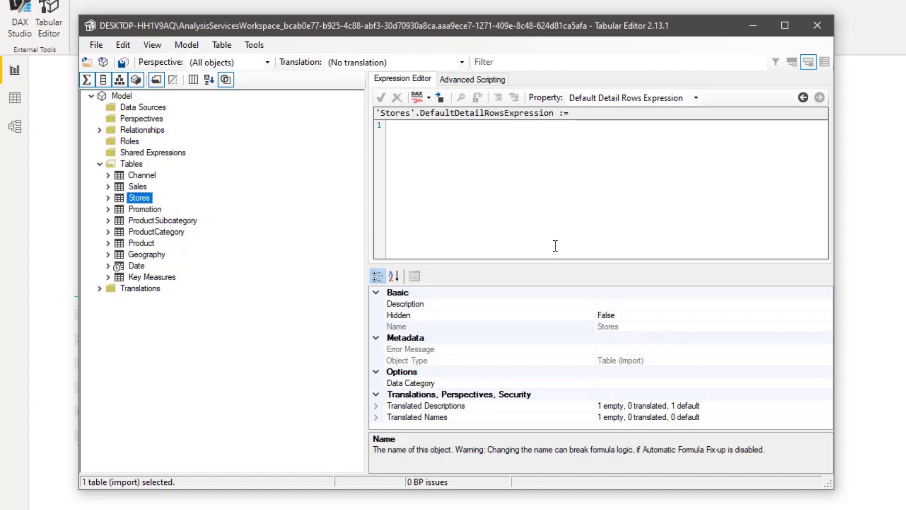
{"action": "left_click", "coordinate": [108, 277]}
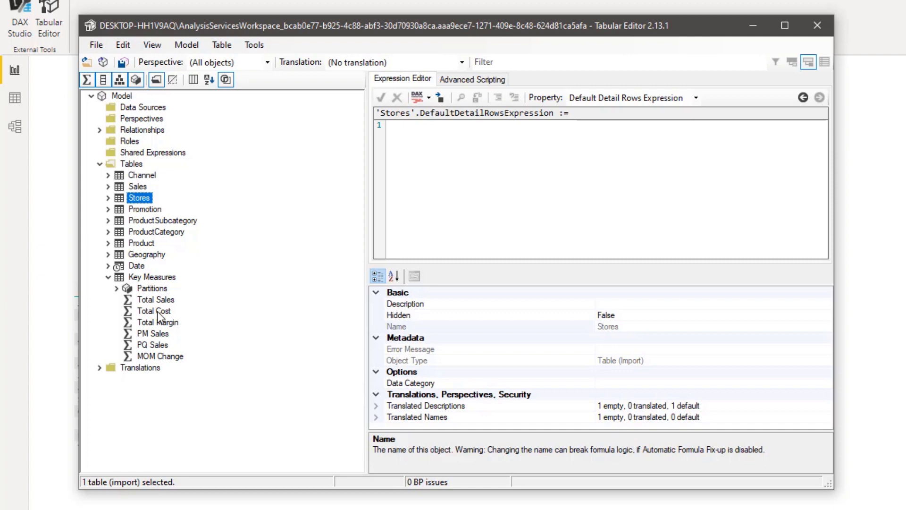
{"action": "left_click", "coordinate": [158, 311]}
Check Total Cost's dependencies: Total Margin uses it, and it relies on Sales[TotalCost]
{"action": "right_click", "coordinate": [148, 312]}
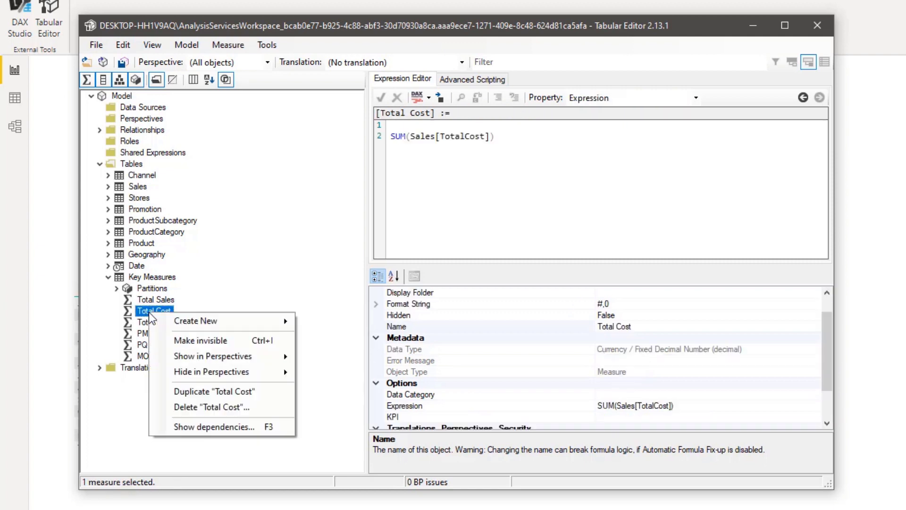
{"action": "left_click", "coordinate": [229, 426]}
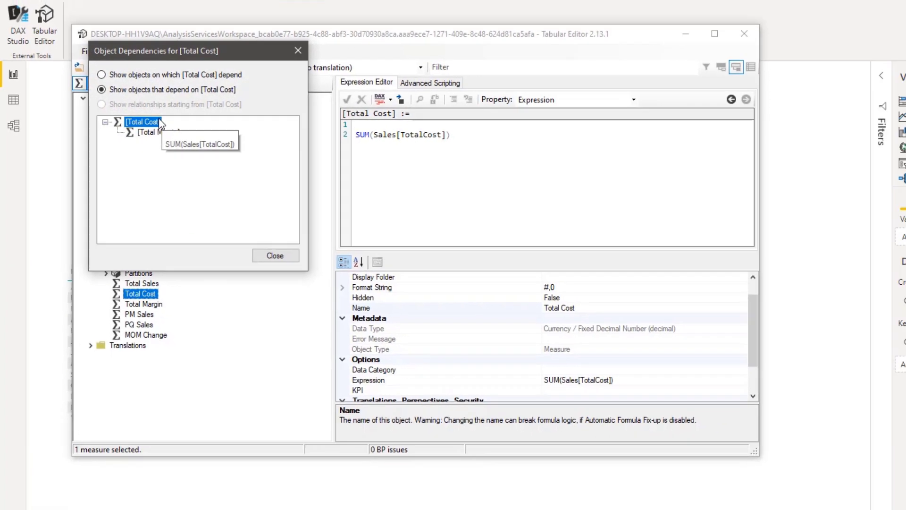
{"action": "left_click", "coordinate": [801, 190]}
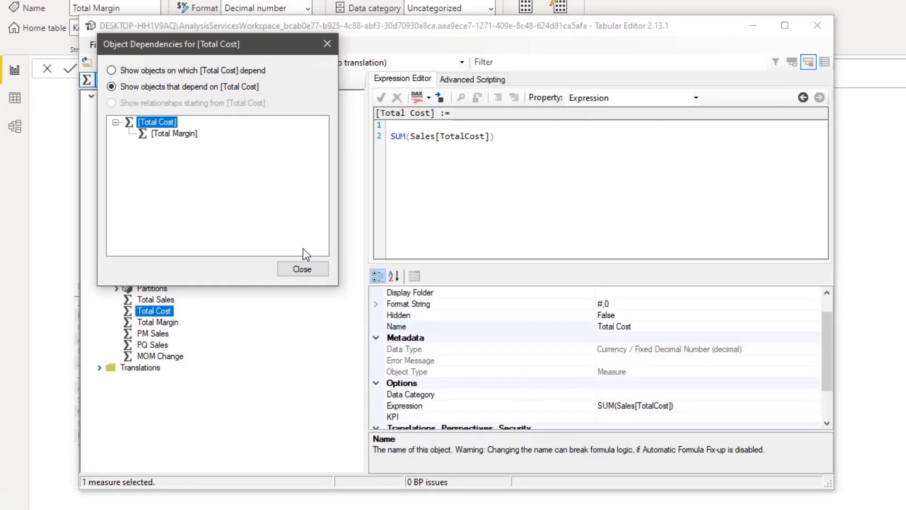
{"action": "left_click", "coordinate": [111, 69]}
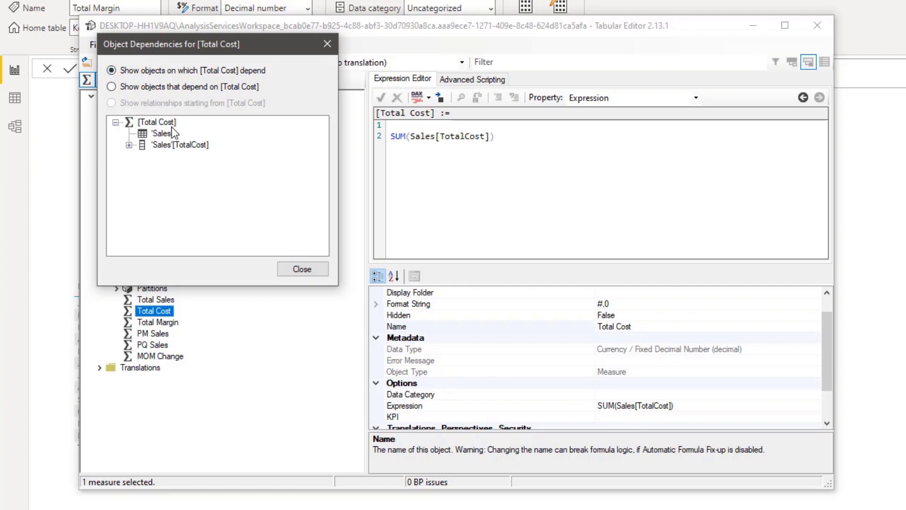
{"action": "left_click", "coordinate": [166, 134]}
{"action": "key", "text": "Down"}
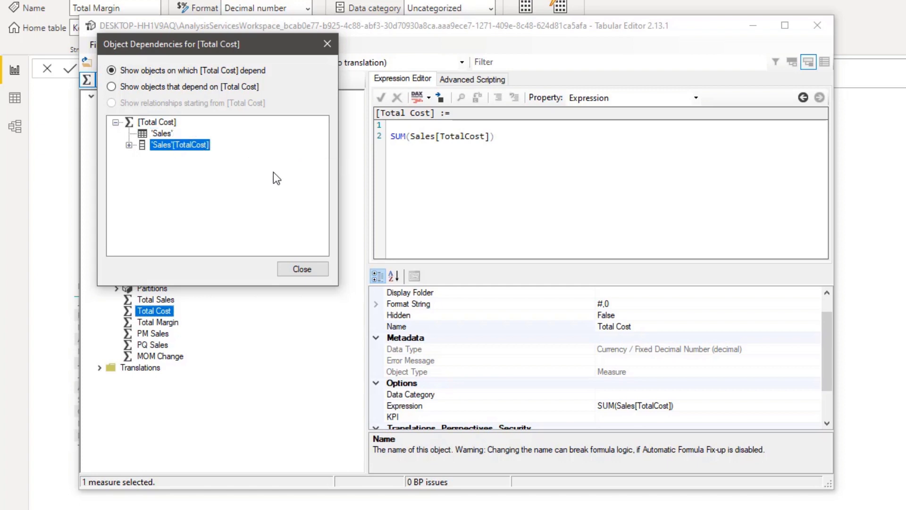
{"action": "left_click", "coordinate": [307, 268]}
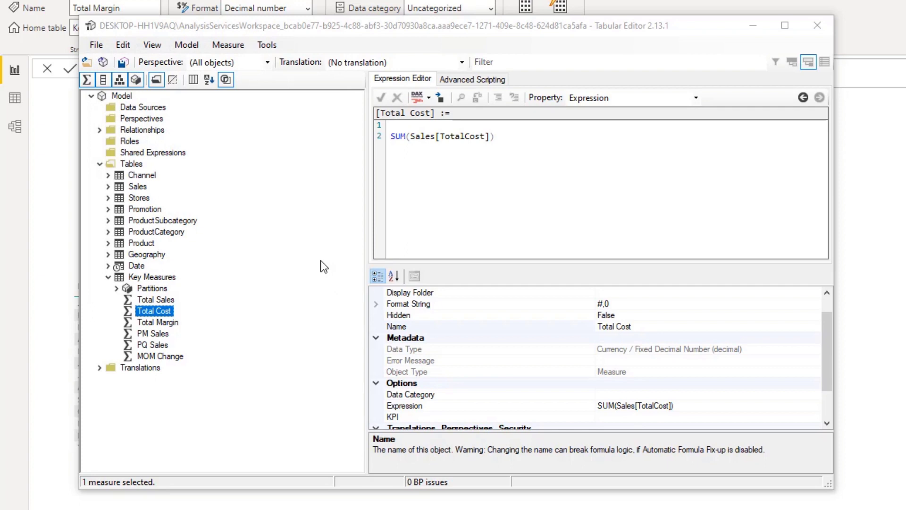
Create a new calculation group table named TimeIntelligence
{"action": "left_click", "coordinate": [108, 277]}
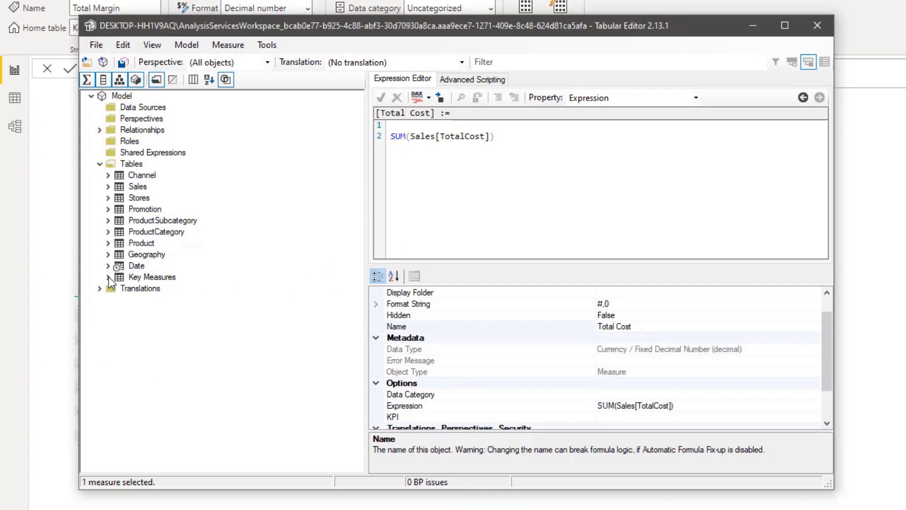
{"action": "right_click", "coordinate": [127, 167]}
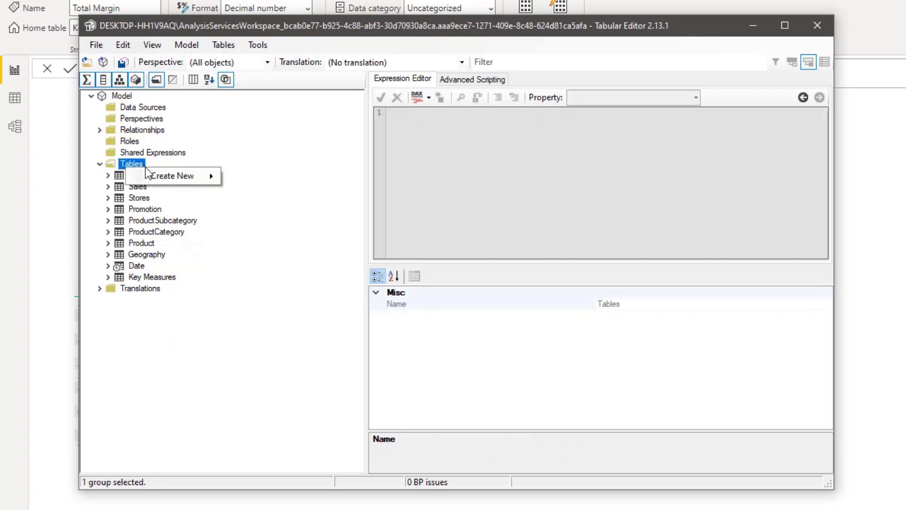
{"action": "mouse_move", "coordinate": [212, 176]}
{"action": "left_click", "coordinate": [245, 205]}
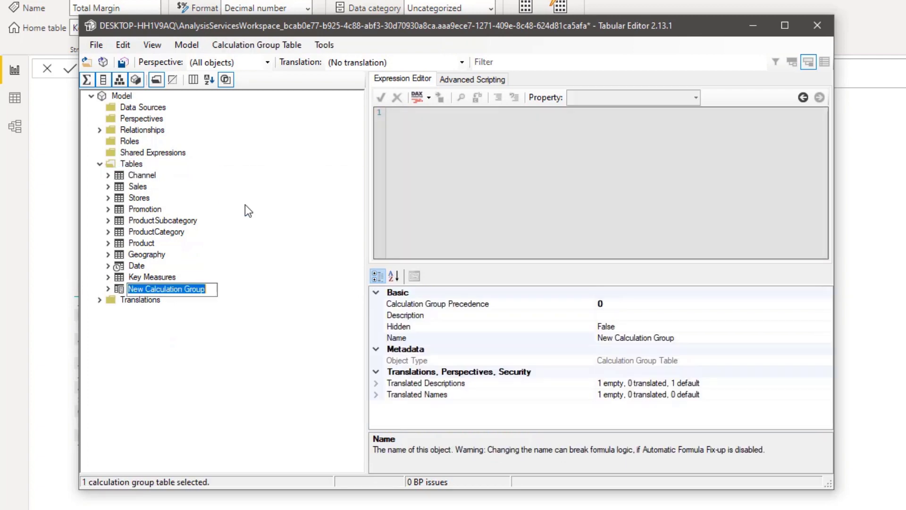
{"action": "type", "text": "TimeI"}
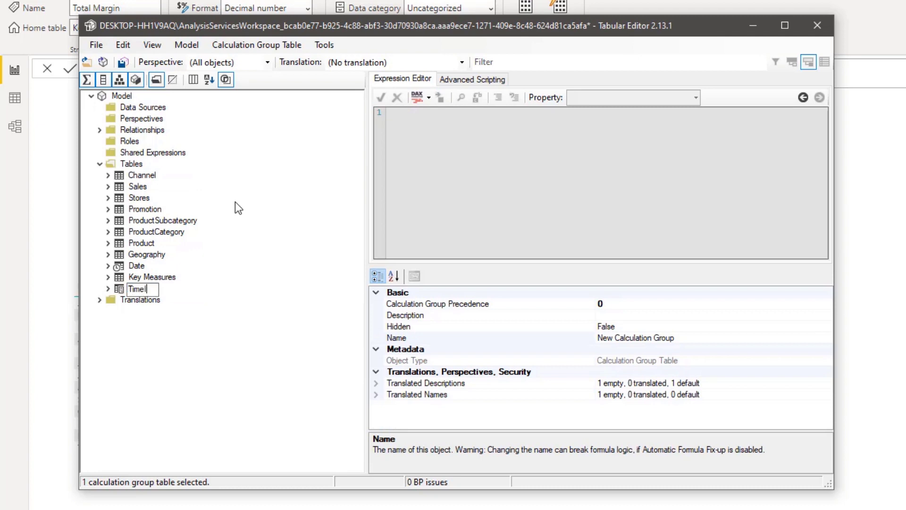
{"action": "type", "text": "ntelligence"}
{"action": "key", "text": "Return"}
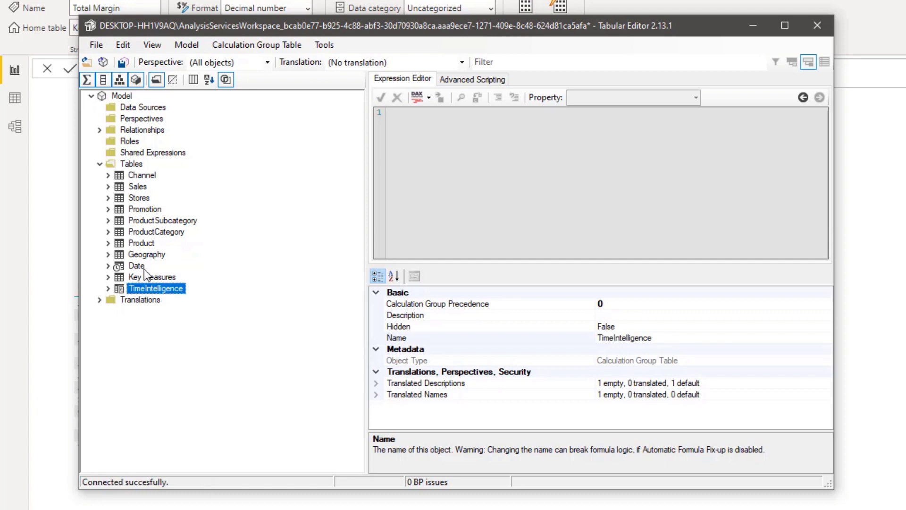
Add a calculation item named PM to TimeIntelligence
{"action": "right_click", "coordinate": [143, 288]}
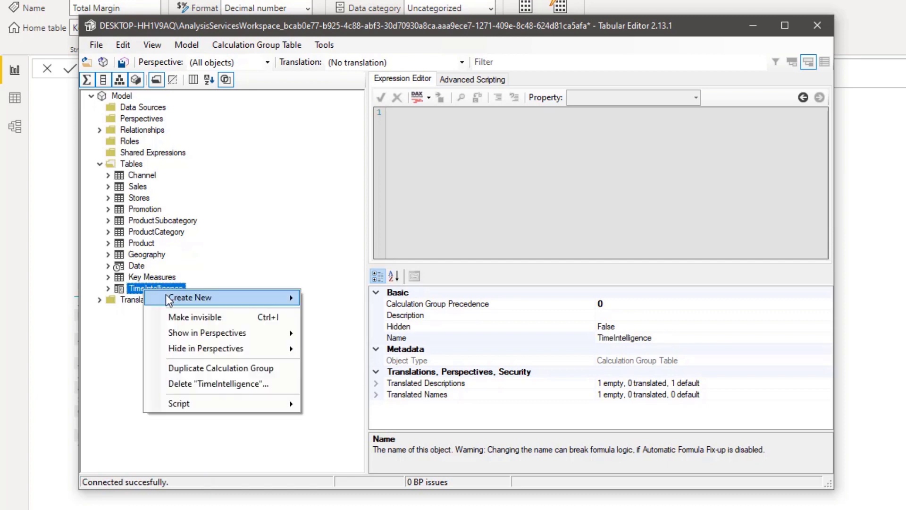
{"action": "mouse_move", "coordinate": [169, 300]}
{"action": "left_click", "coordinate": [319, 306]}
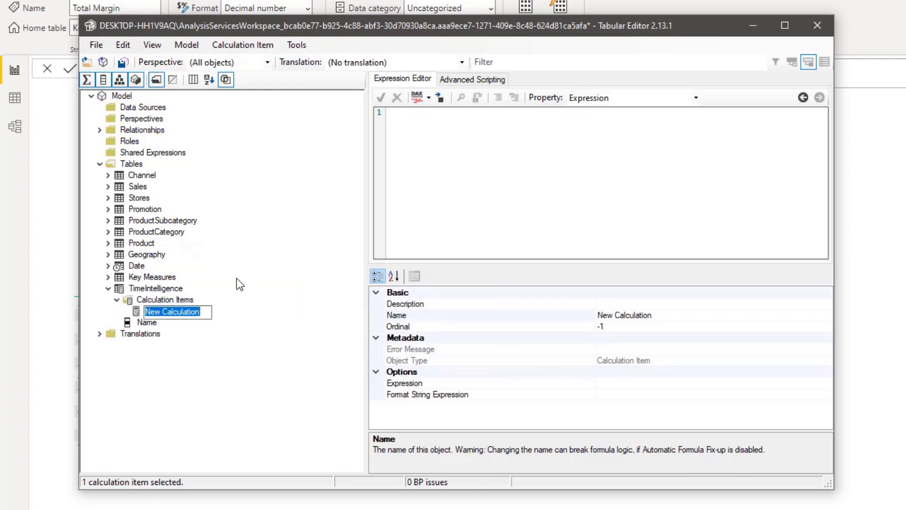
{"action": "type", "text": "PM"}
{"action": "key", "text": "Return"}
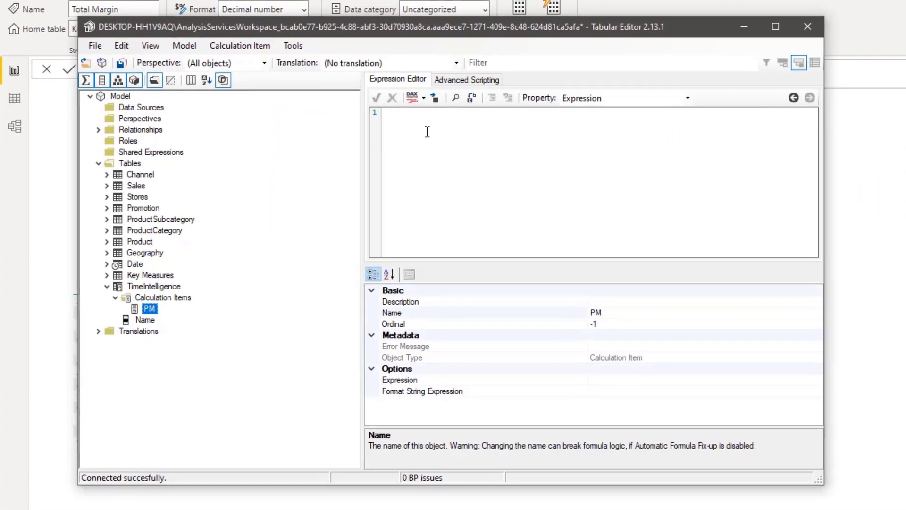
Start PM's expression with Calculate(SELECTEDMEASURE(), checking measure names in Power BI
{"action": "left_click", "coordinate": [427, 132]}
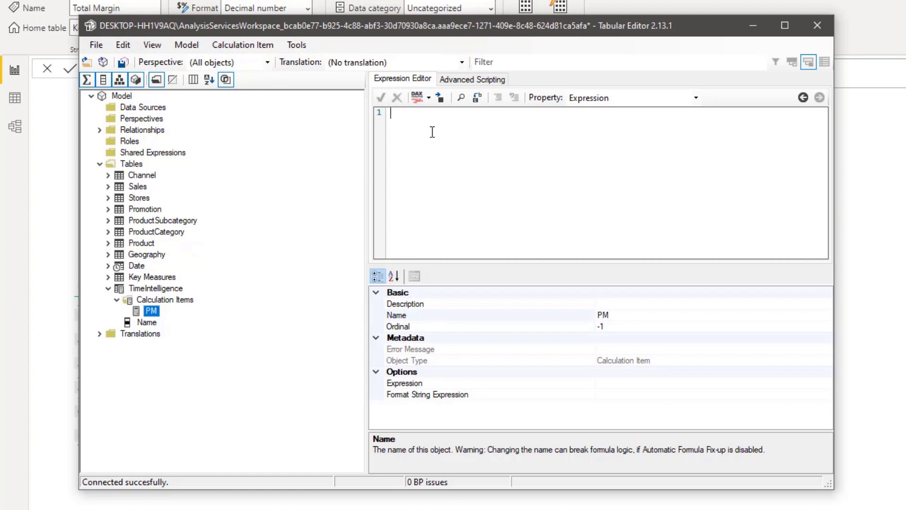
{"action": "type", "text": "Calculate"}
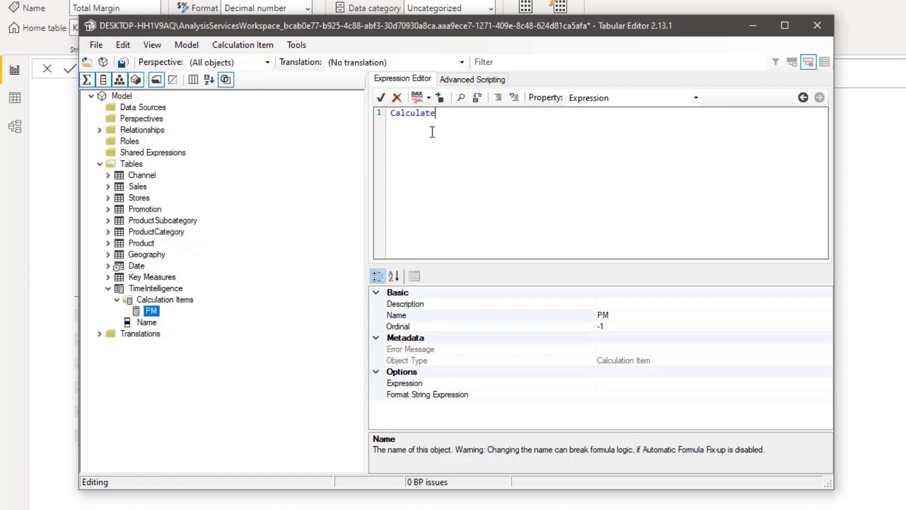
{"action": "type", "text": "(SELECTEDMEASURE()"}
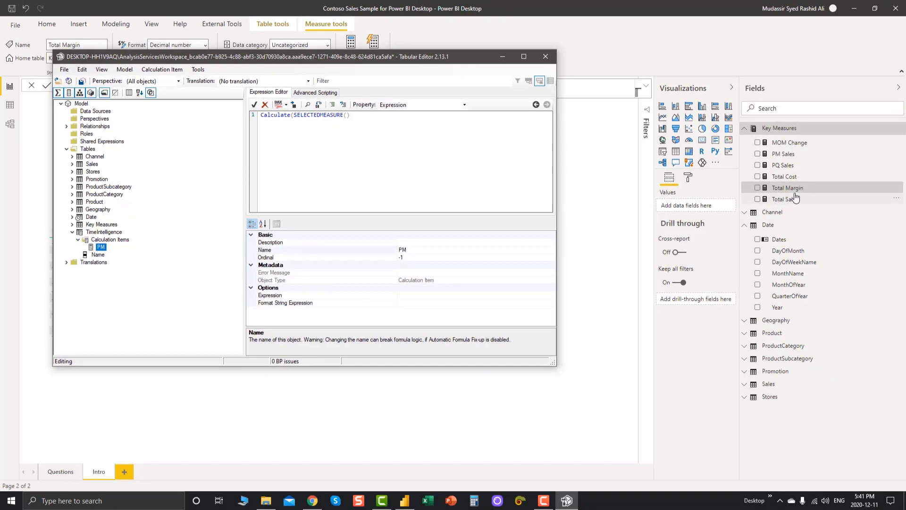
{"action": "left_click", "coordinate": [794, 200]}
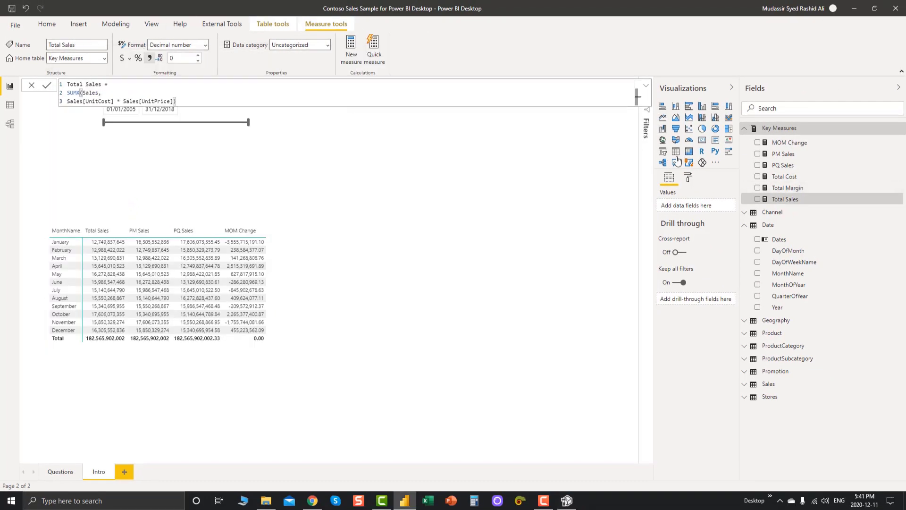
{"action": "left_click", "coordinate": [786, 187]}
{"action": "left_click", "coordinate": [784, 177]}
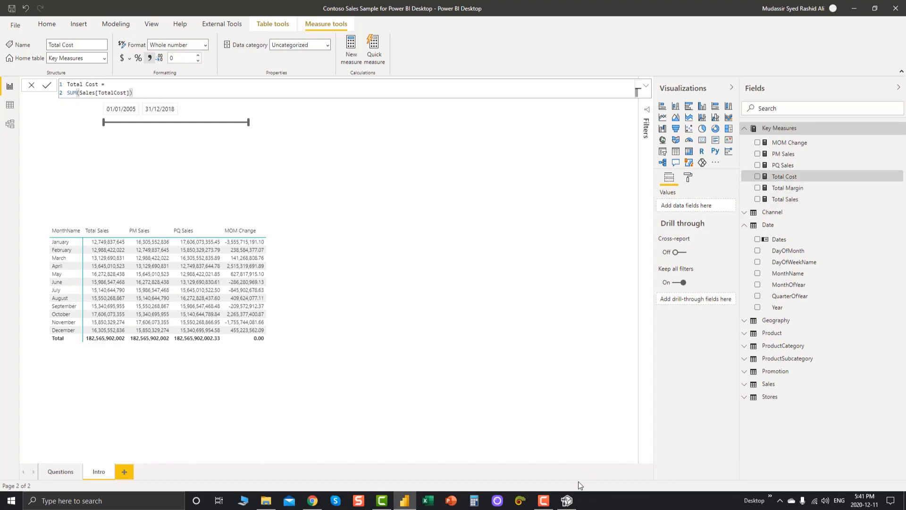
{"action": "left_click", "coordinate": [567, 500]}
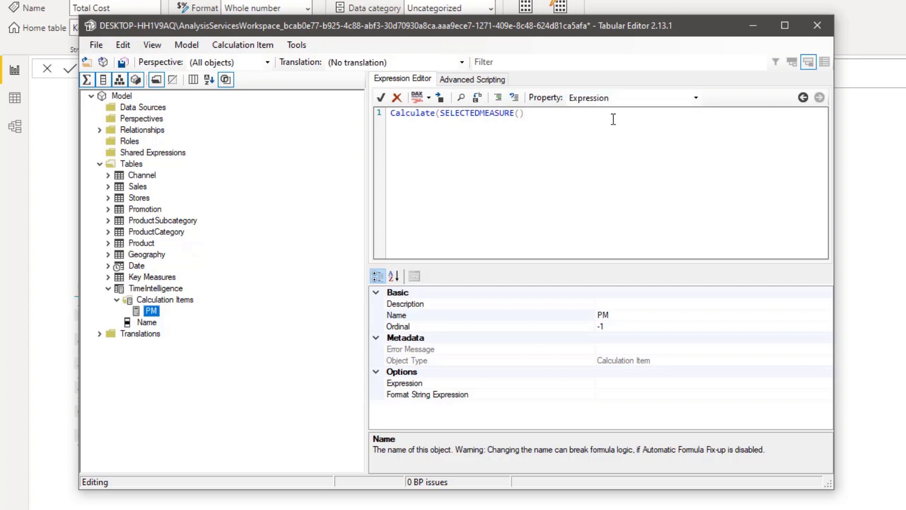
Finish PM's expression with DATEADD('Date'[Dates],-1,MONTH)) and commit it
{"action": "type", "text": ", DATEADD('Date'["}
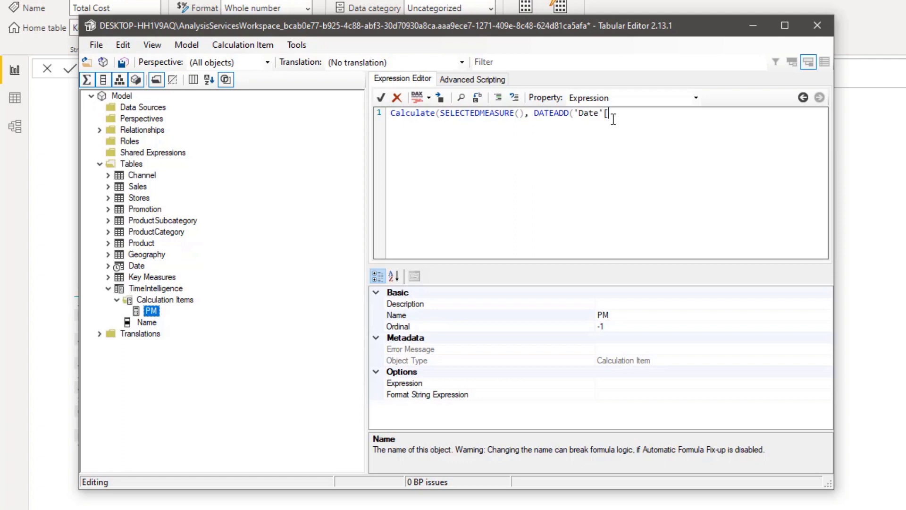
{"action": "type", "text": "Dates],-1,MONTH))"}
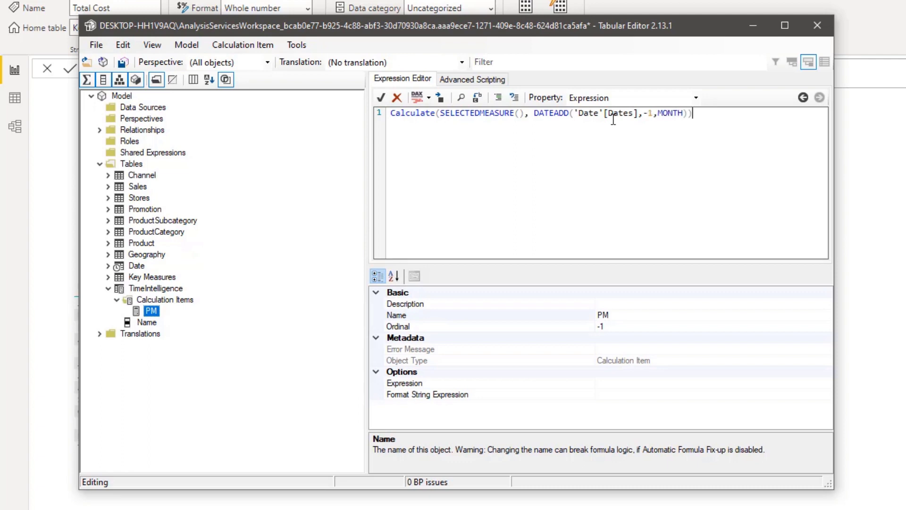
{"action": "left_click_drag", "start_coordinate": [708, 113], "coordinate": [385, 99]}
{"action": "key", "text": "ctrl+c"}
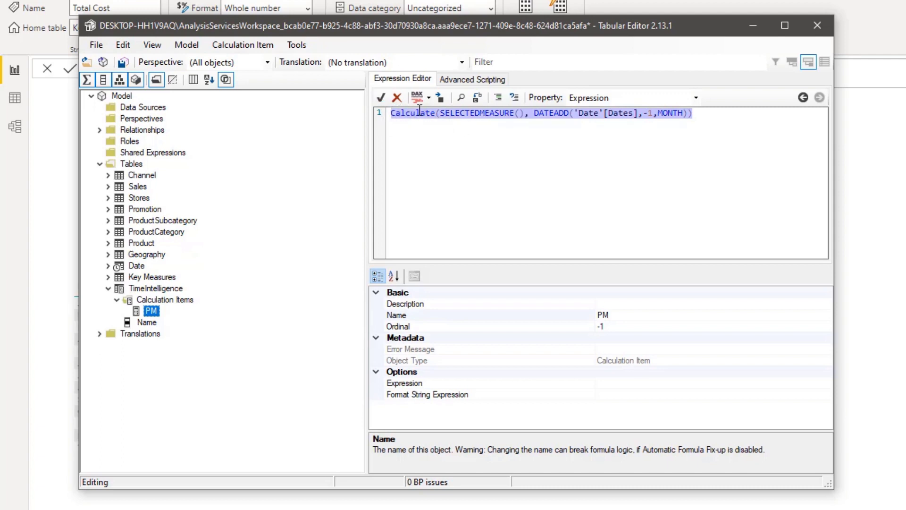
{"action": "left_click", "coordinate": [384, 102]}
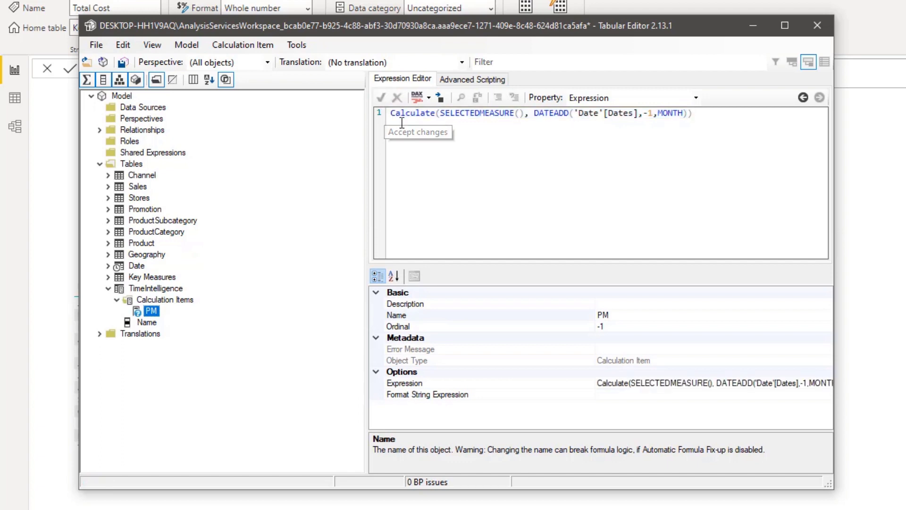
{"action": "right_click", "coordinate": [178, 301]}
Add item PQ using PM's pasted expression with MONTH changed to QUARTER, and commit it
{"action": "left_click", "coordinate": [200, 304]}
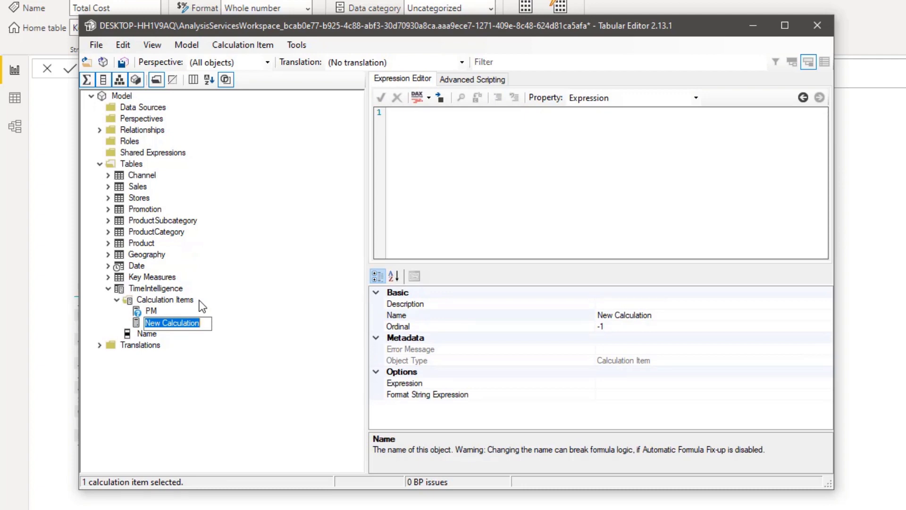
{"action": "type", "text": "PQ"}
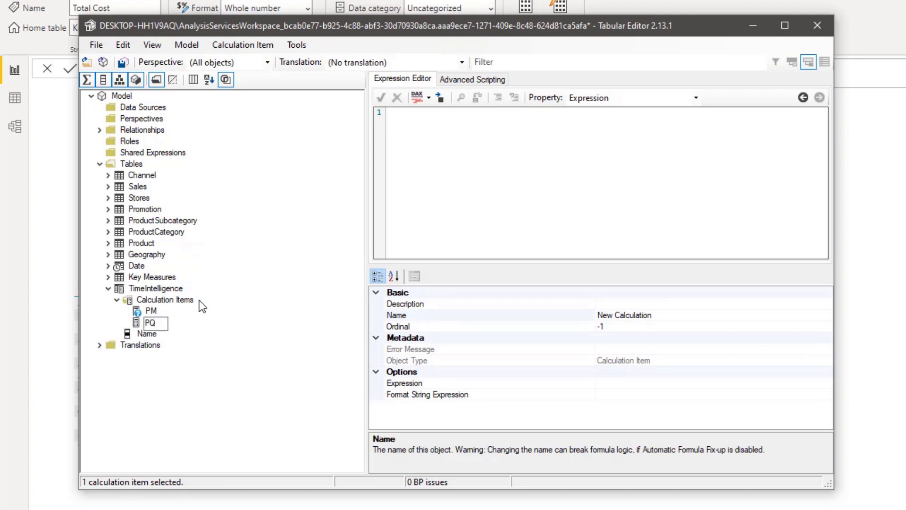
{"action": "key", "text": "Return"}
{"action": "left_click", "coordinate": [489, 155]}
{"action": "key", "text": "ctrl+v"}
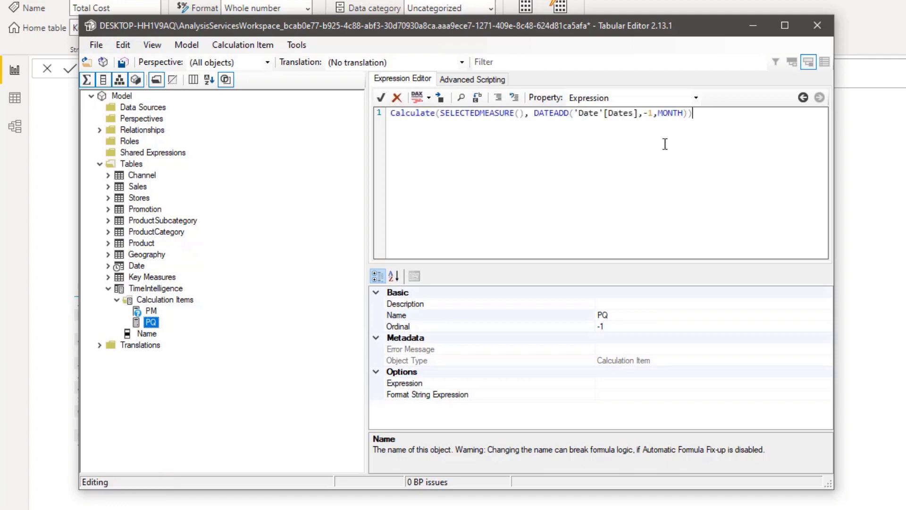
{"action": "double_click", "coordinate": [685, 115]}
{"action": "type", "text": "QUARTER"}
{"action": "left_click", "coordinate": [380, 97]}
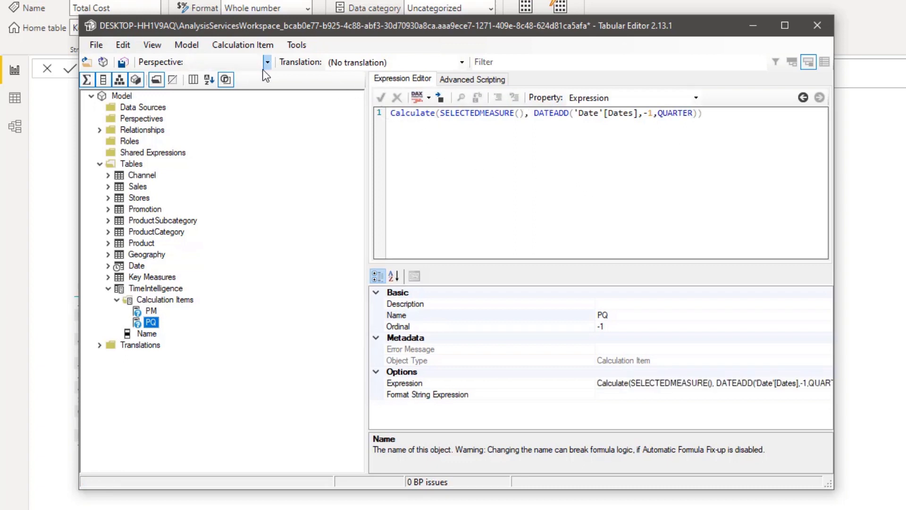
Add another new calculation item to the TimeIntelligence group
{"action": "left_click", "coordinate": [165, 300]}
{"action": "right_click", "coordinate": [170, 301]}
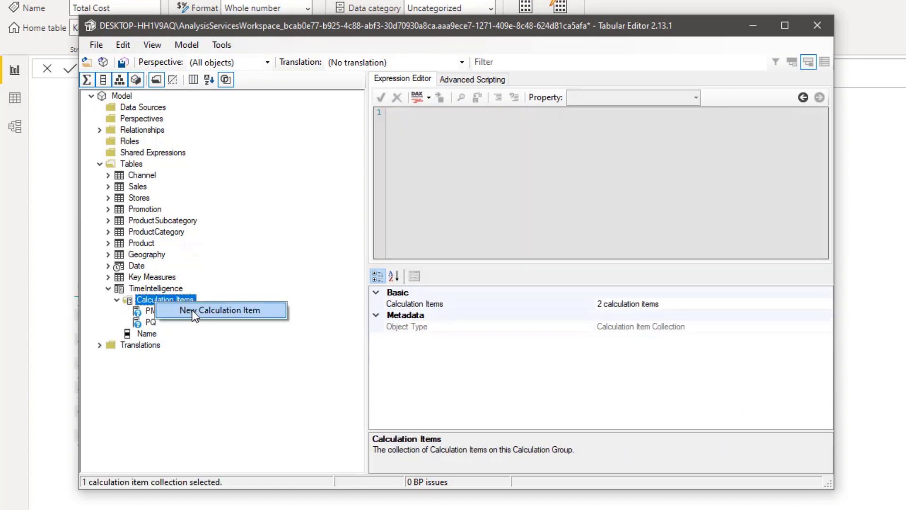
{"action": "left_click", "coordinate": [194, 309]}
Name the new item MOM and begin its expression with SELECTEDMEASURE() minus
{"action": "type", "text": "MOMN"}
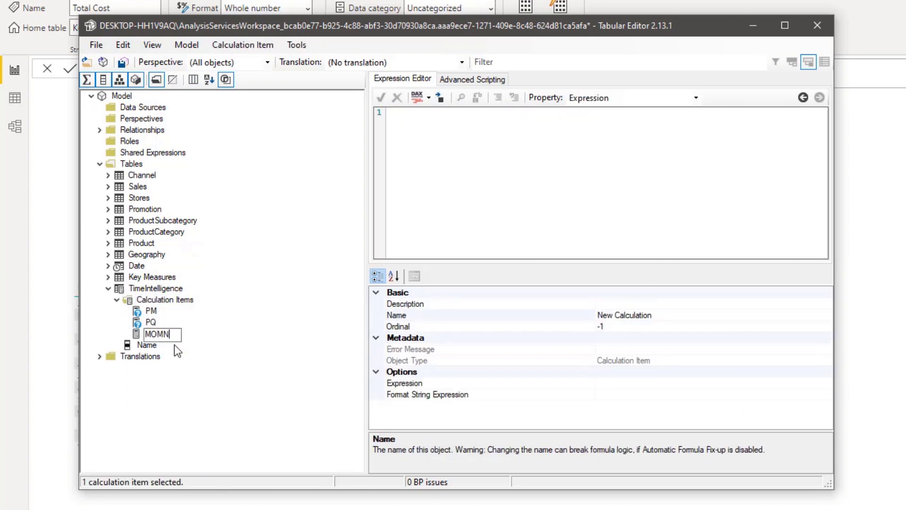
{"action": "key", "text": "Return"}
{"action": "left_click", "coordinate": [531, 142]}
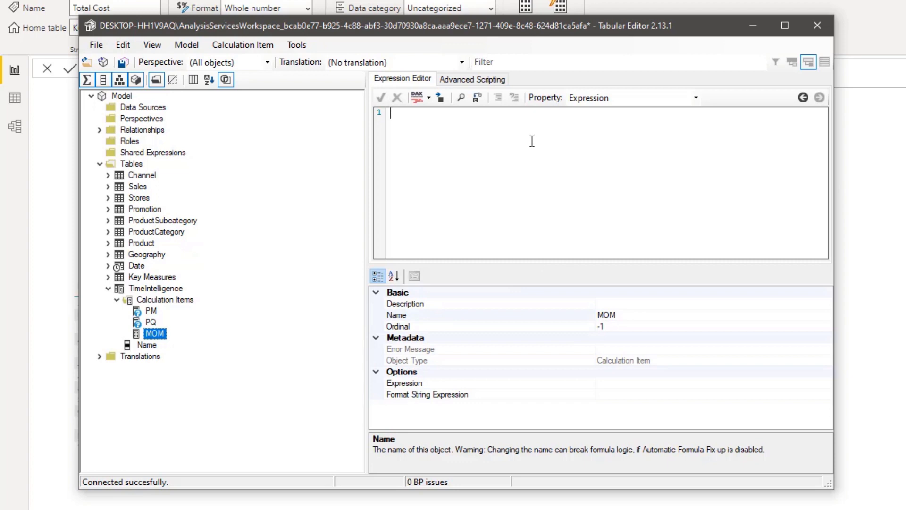
{"action": "type", "text": "SELECTEDME"}
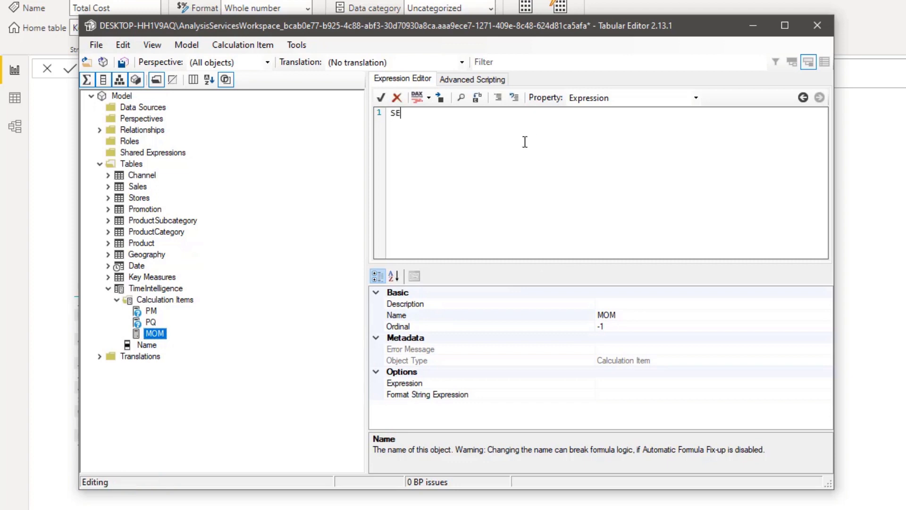
{"action": "type", "text": "ASURE() - P"}
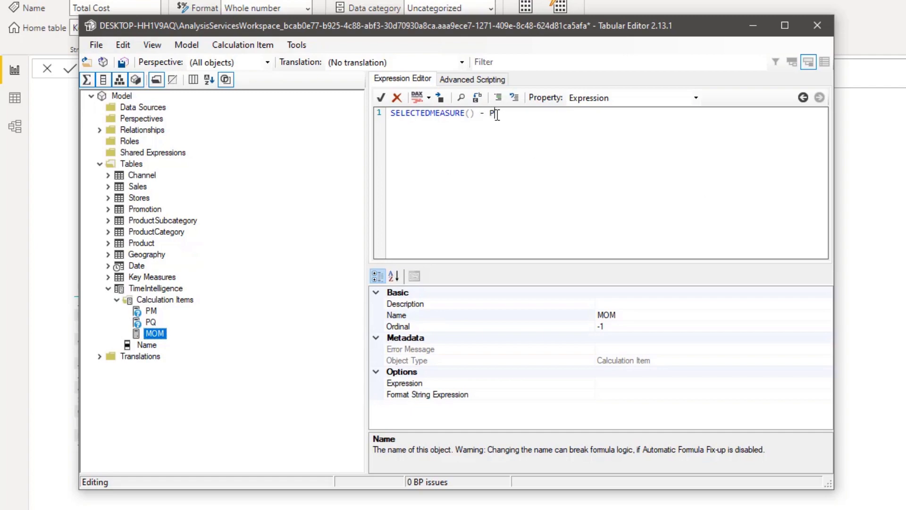
{"action": "type", "text": "M"}
Append PM's previous-month Calculate expression after the minus, commit, and save the model
{"action": "left_click", "coordinate": [151, 311]}
{"action": "left_click_drag", "start_coordinate": [699, 113], "coordinate": [382, 118]}
{"action": "key", "text": "ctrl+c"}
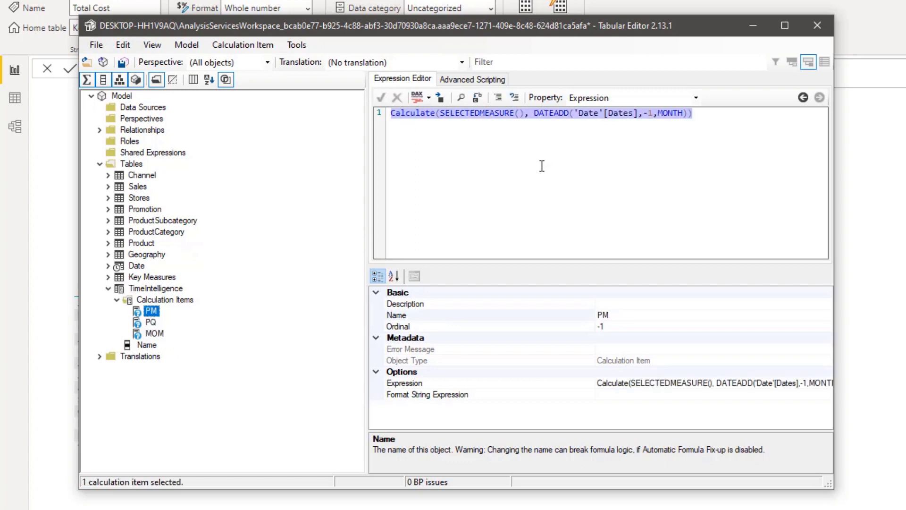
{"action": "left_click", "coordinate": [154, 334]}
{"action": "left_click", "coordinate": [522, 121]}
{"action": "key", "text": "ctrl+v"}
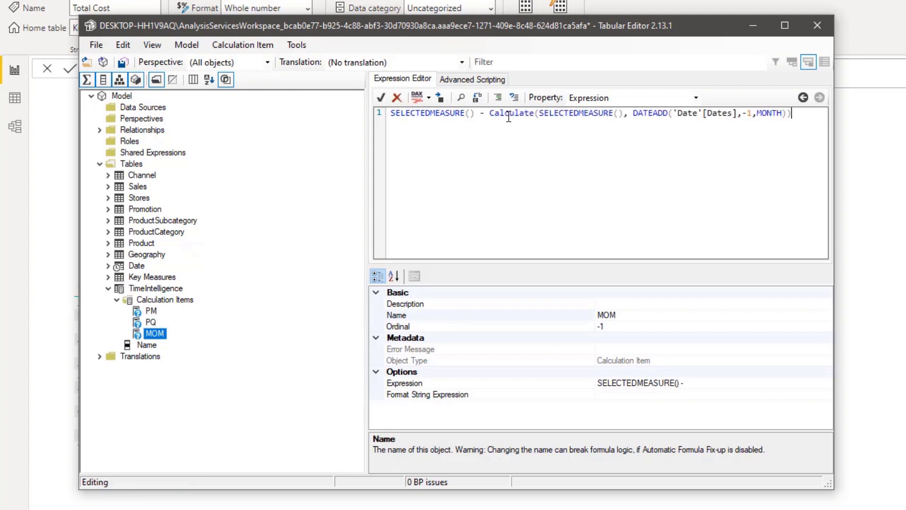
{"action": "left_click", "coordinate": [381, 97]}
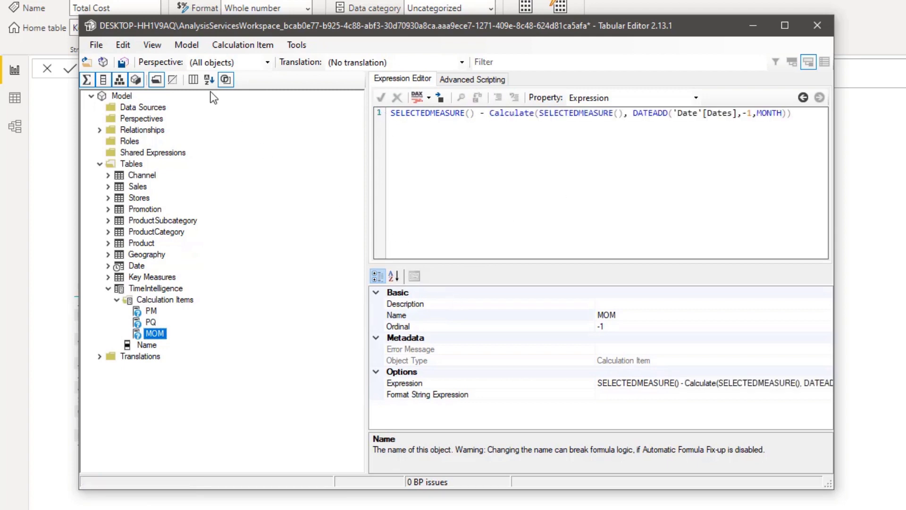
{"action": "left_click", "coordinate": [124, 63]}
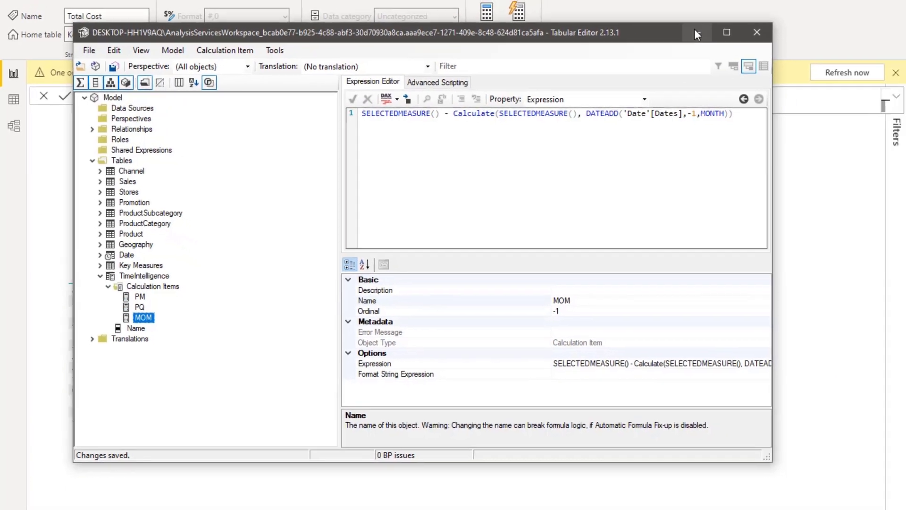
{"action": "left_click", "coordinate": [753, 25]}
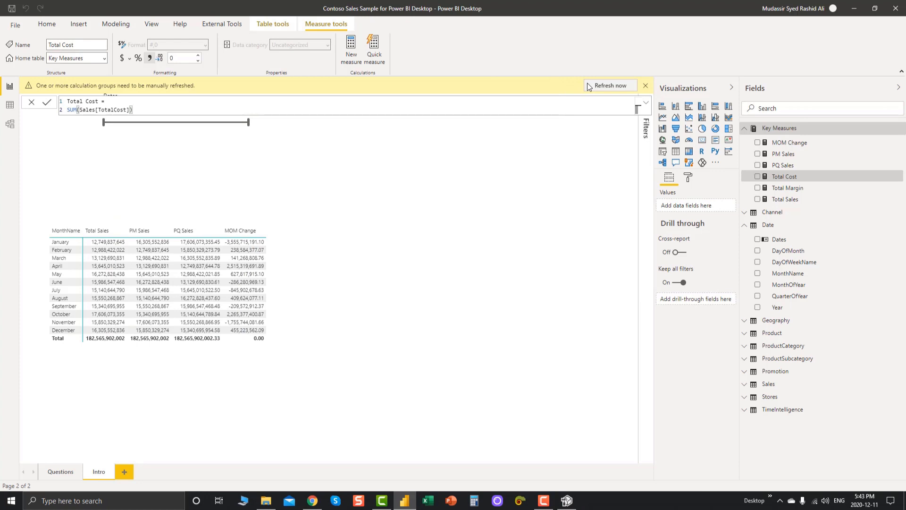
Refresh the calculation groups and place a copy of the sales matrix beside the narrowed original
{"action": "left_click", "coordinate": [609, 85]}
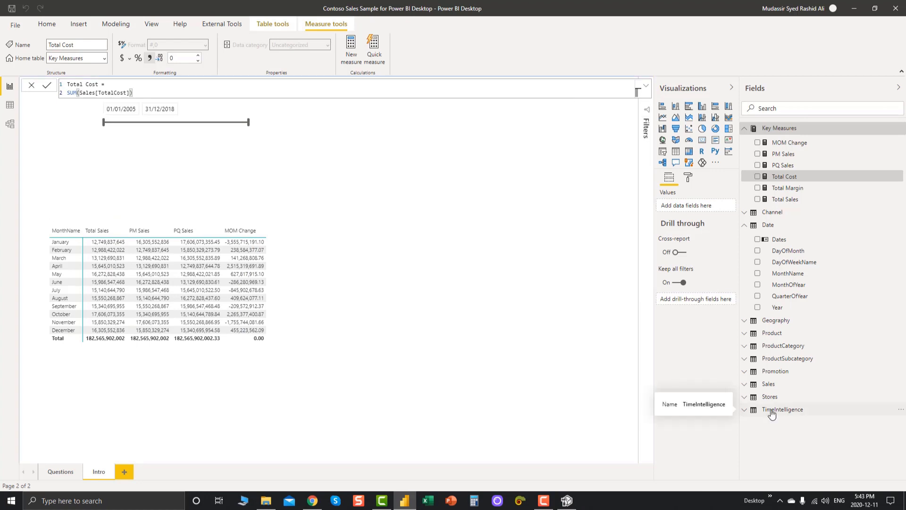
{"action": "left_click", "coordinate": [387, 253]}
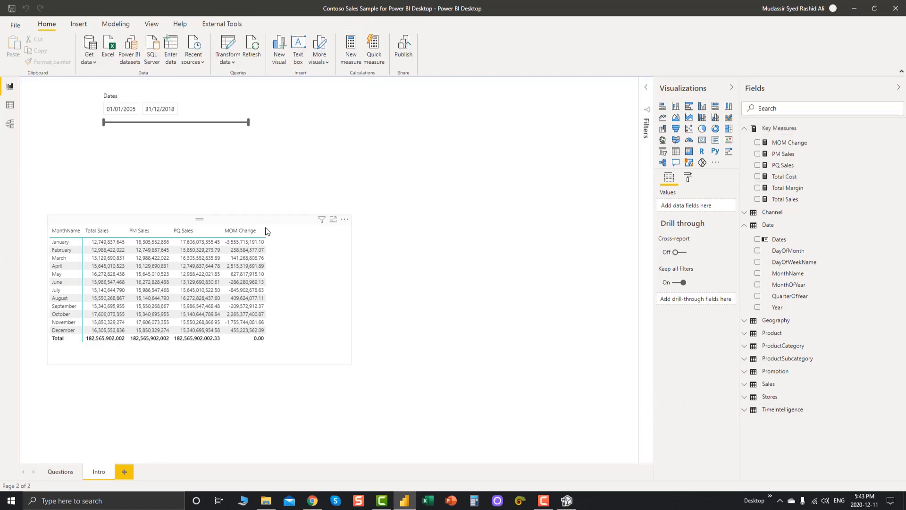
{"action": "left_click", "coordinate": [266, 224]}
{"action": "key", "text": "ctrl+c"}
{"action": "key", "text": "ctrl+v"}
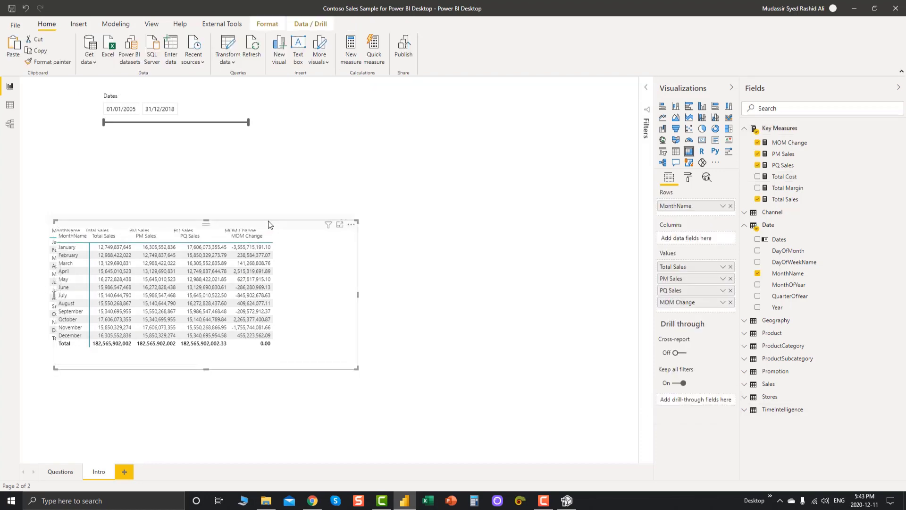
{"action": "left_click_drag", "start_coordinate": [473, 242], "coordinate": [568, 221]}
{"action": "left_click", "coordinate": [341, 259]}
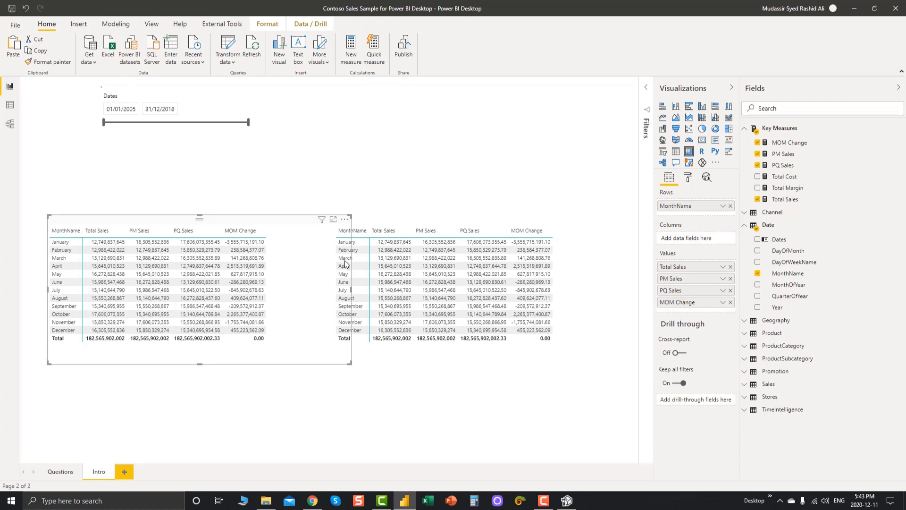
{"action": "left_click_drag", "start_coordinate": [350, 288], "coordinate": [289, 288]}
Remove MOM Change, PQ Sales, PM Sales and Total Sales from the duplicate matrix
{"action": "left_click", "coordinate": [391, 298]}
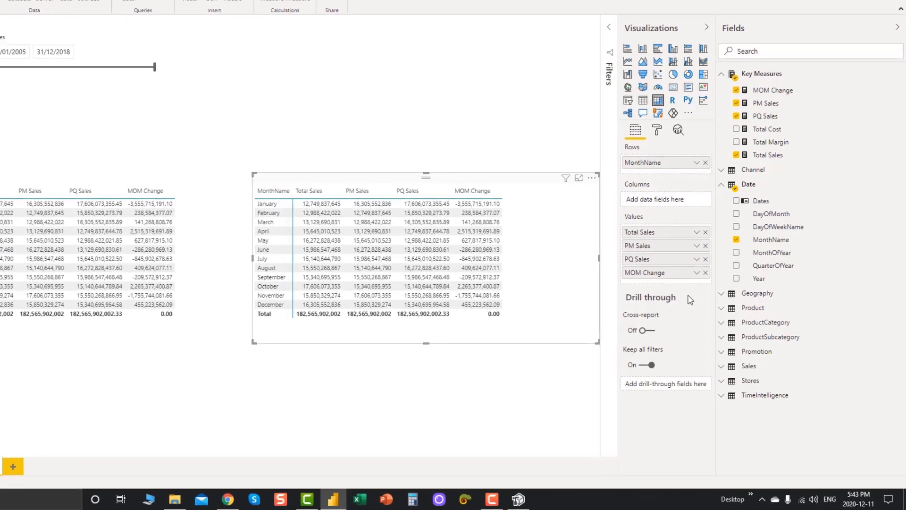
{"action": "left_click", "coordinate": [705, 273]}
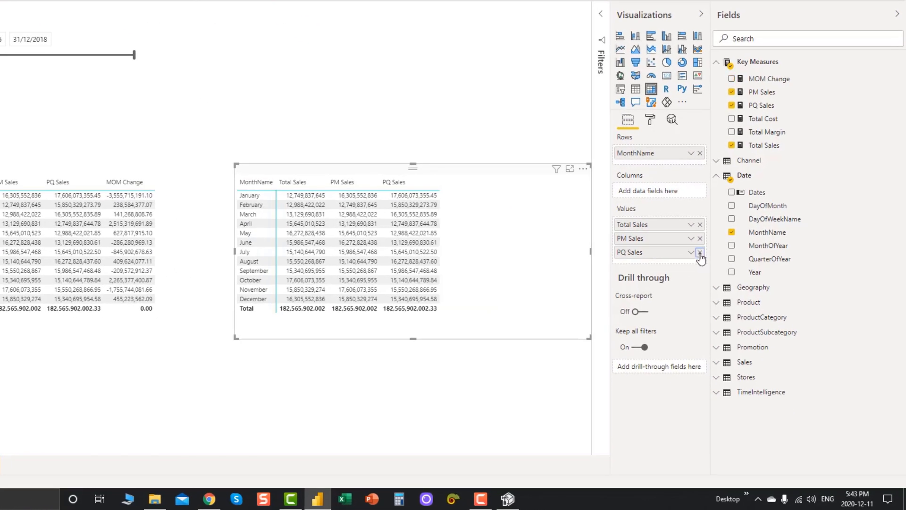
{"action": "left_click", "coordinate": [706, 259]}
{"action": "left_click", "coordinate": [700, 238]}
{"action": "left_click", "coordinate": [700, 224]}
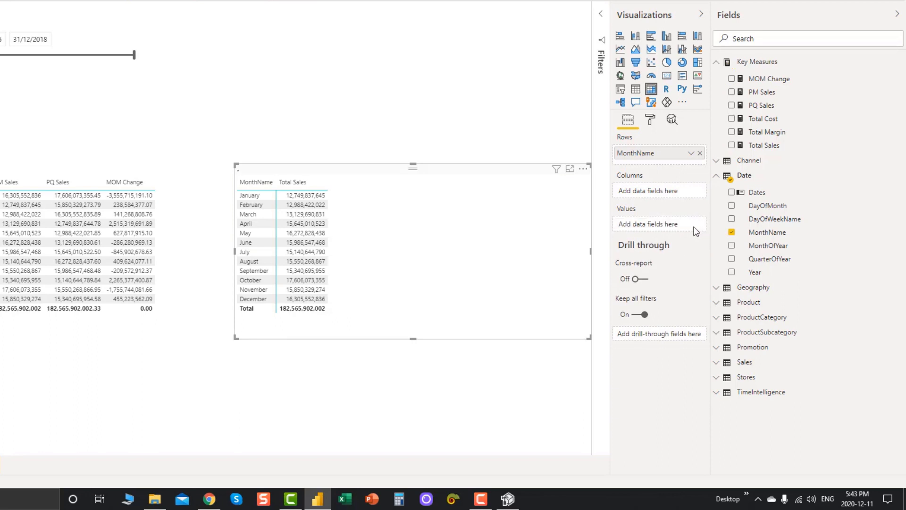
Put TimeIntelligence Name on the duplicate's columns and Total Sales as its values
{"action": "left_click", "coordinate": [717, 393]}
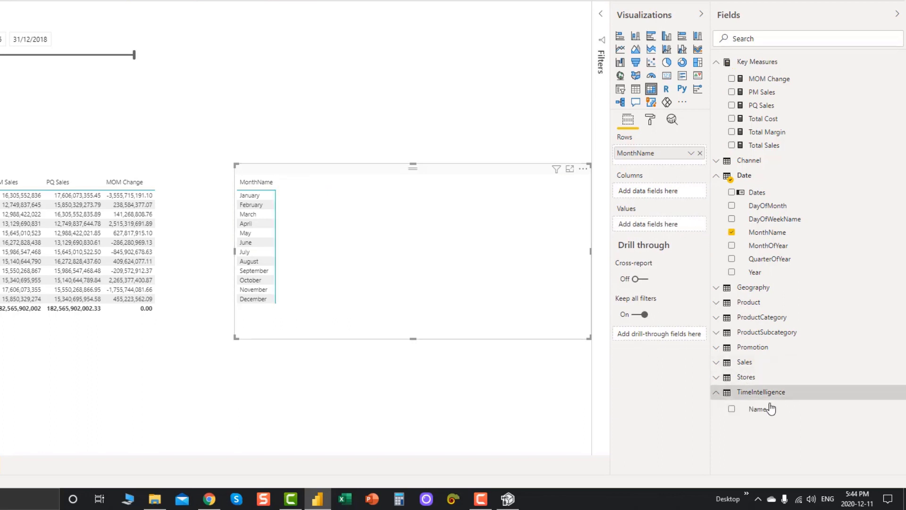
{"action": "left_click_drag", "start_coordinate": [764, 413], "coordinate": [658, 195]}
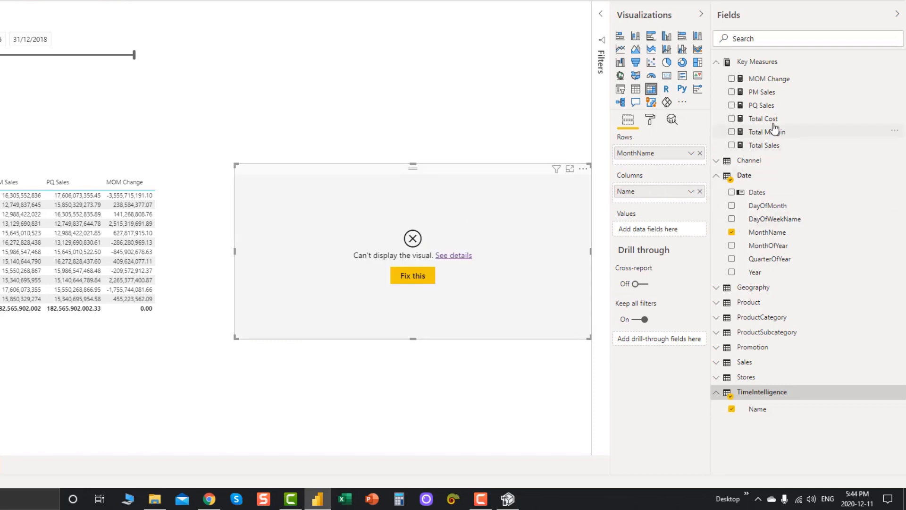
{"action": "left_click_drag", "start_coordinate": [770, 145], "coordinate": [666, 230]}
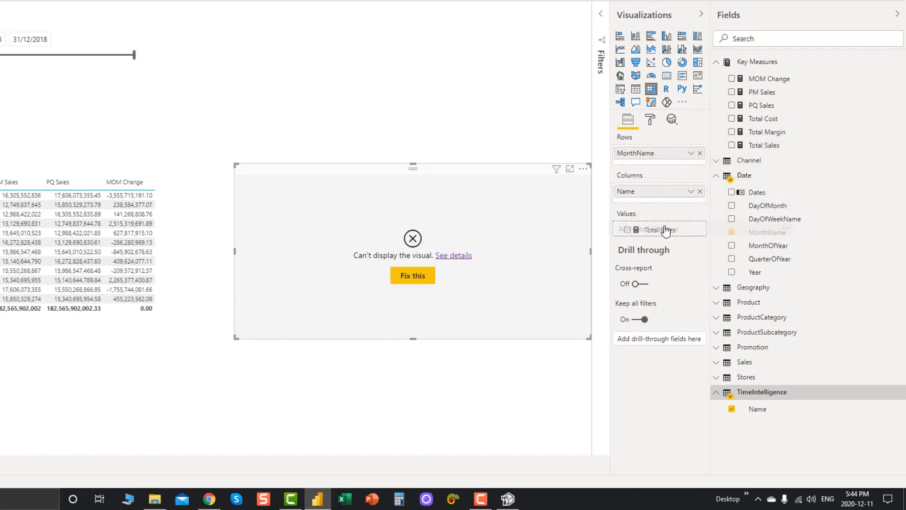
{"action": "left_click_drag", "start_coordinate": [665, 230], "coordinate": [665, 230]}
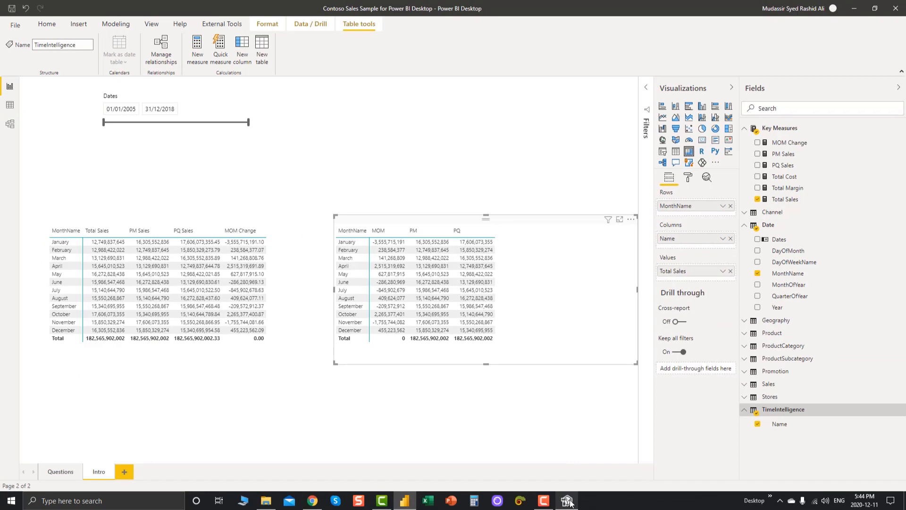
{"action": "key", "text": "alt+Tab"}
Reorder the TimeIntelligence calculation items to PM 0, PQ 1, MOM 2 and verify each ordinal
{"action": "key", "text": "Up"}
{"action": "key", "text": "Up"}
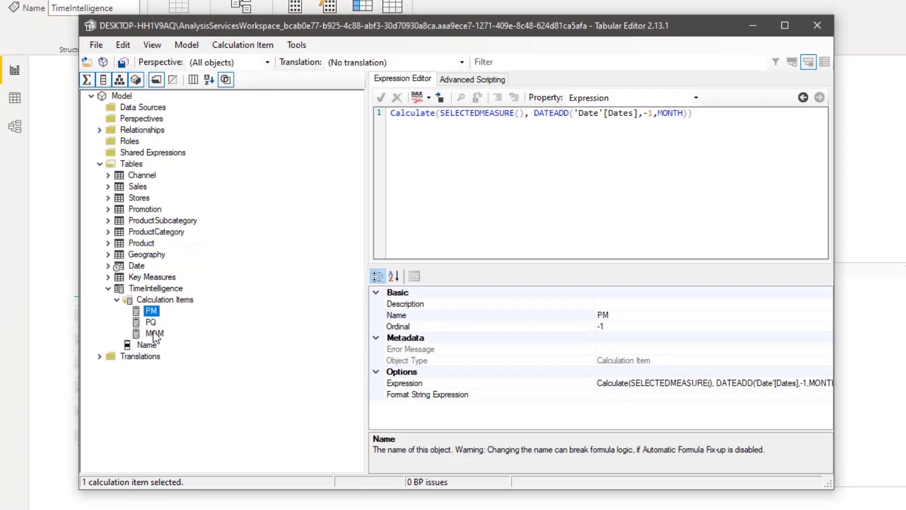
{"action": "left_click_drag", "start_coordinate": [151, 311], "coordinate": [155, 325]}
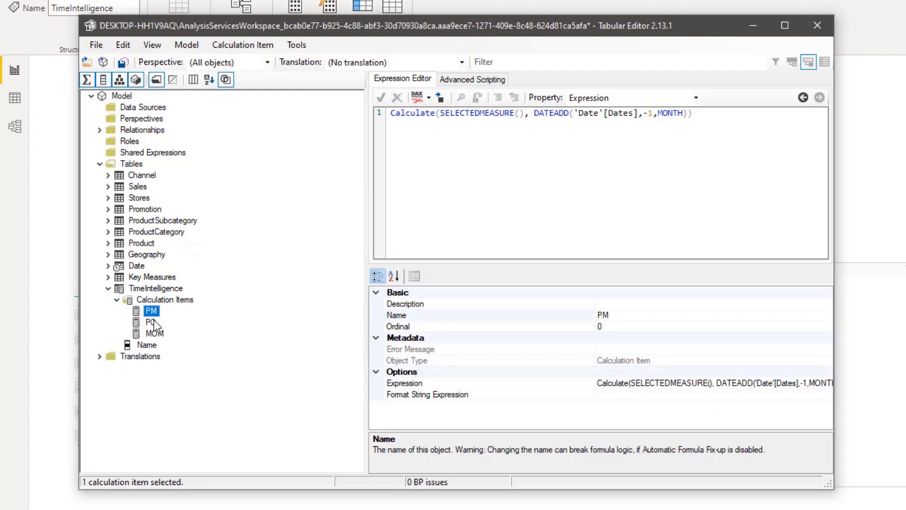
{"action": "left_click", "coordinate": [155, 321]}
{"action": "left_click", "coordinate": [150, 314]}
{"action": "left_click_drag", "start_coordinate": [155, 334], "coordinate": [152, 310]}
{"action": "left_click", "coordinate": [150, 333]}
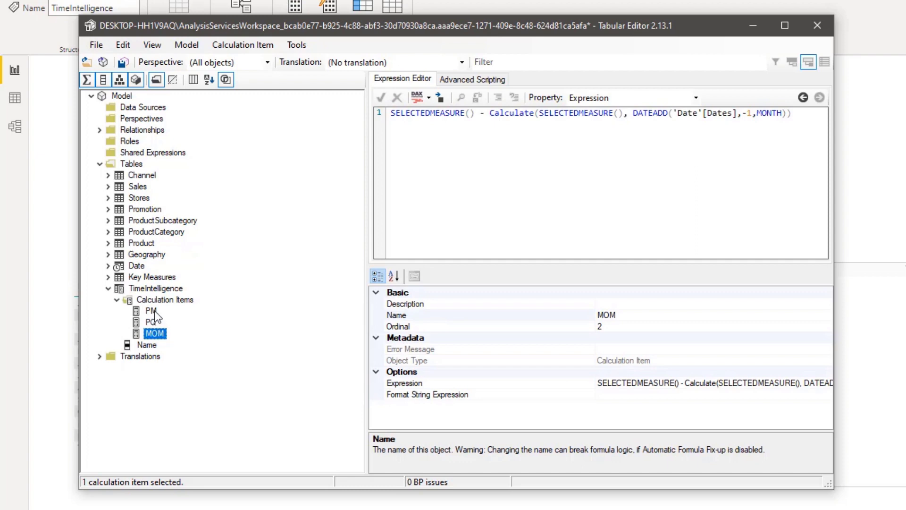
{"action": "left_click", "coordinate": [151, 311]}
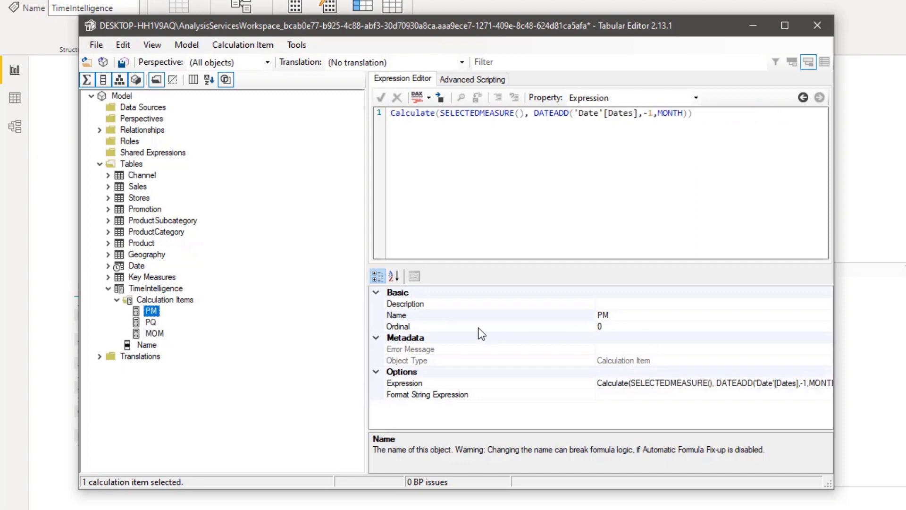
{"action": "left_click", "coordinate": [151, 322]}
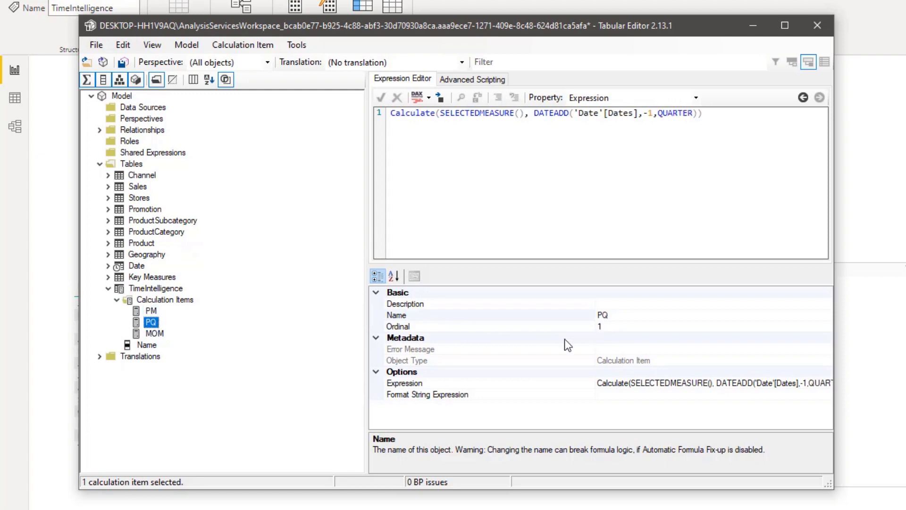
{"action": "left_click", "coordinate": [155, 334]}
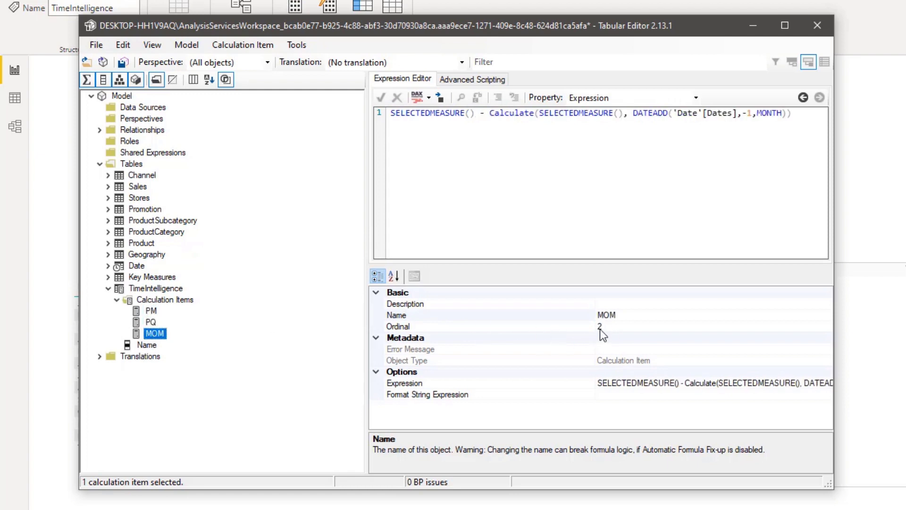
Save the model in Tabular Editor and refresh the Power BI report
{"action": "left_click", "coordinate": [124, 62]}
{"action": "left_click", "coordinate": [753, 25]}
{"action": "left_click", "coordinate": [596, 86]}
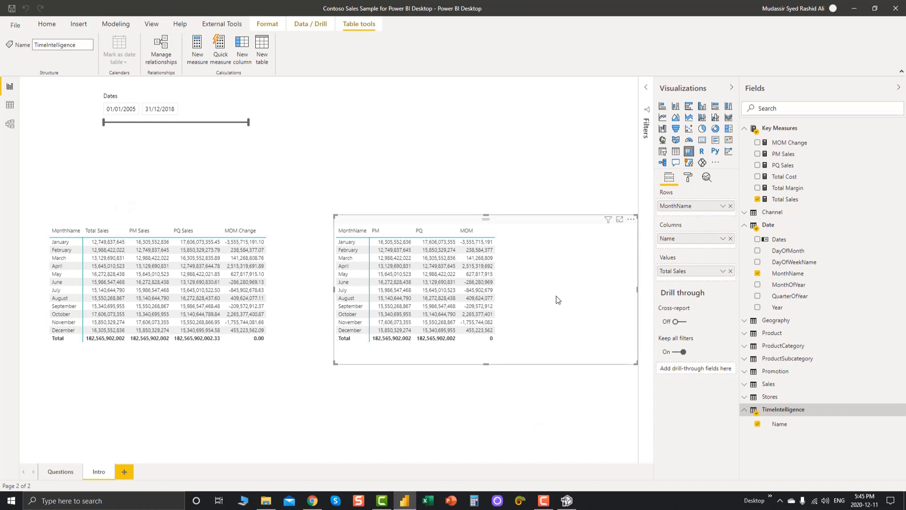
Compare the PM, PQ and MOM values in the left and right matrices, then return to Tabular Editor
{"action": "left_click", "coordinate": [104, 358]}
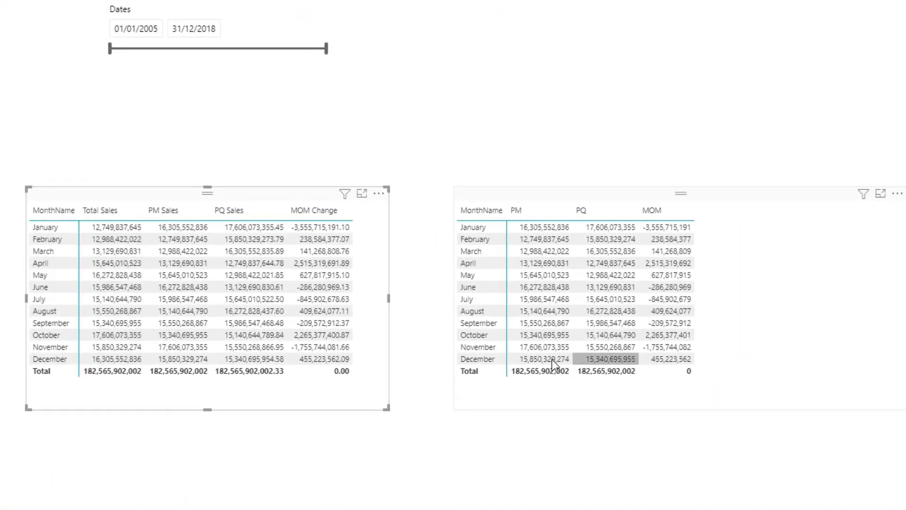
{"action": "left_click", "coordinate": [800, 367]}
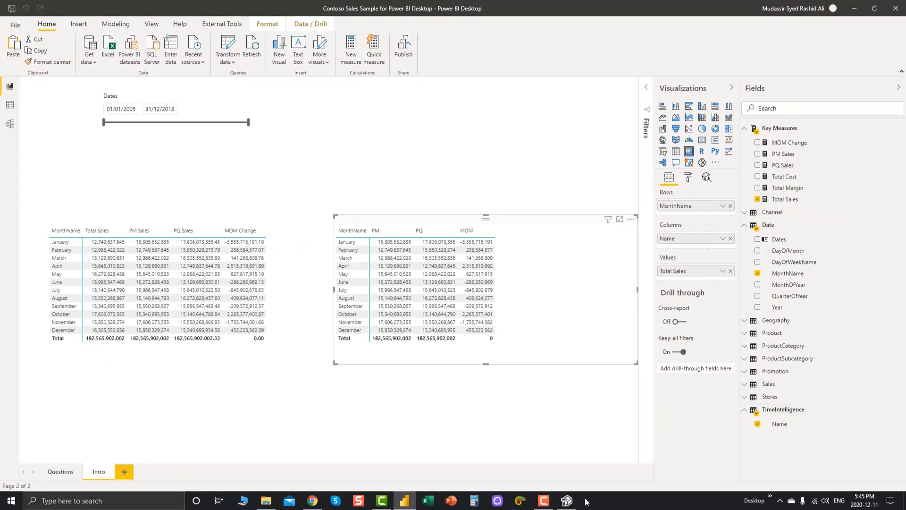
{"action": "left_click", "coordinate": [567, 500]}
Add a calculation item named Current and move it to the top of TimeIntelligence
{"action": "right_click", "coordinate": [108, 241]}
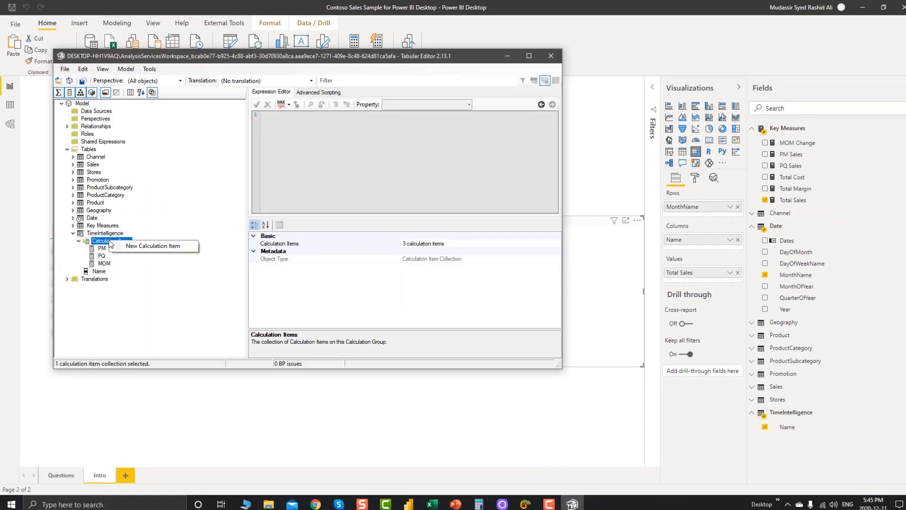
{"action": "left_click", "coordinate": [139, 243]}
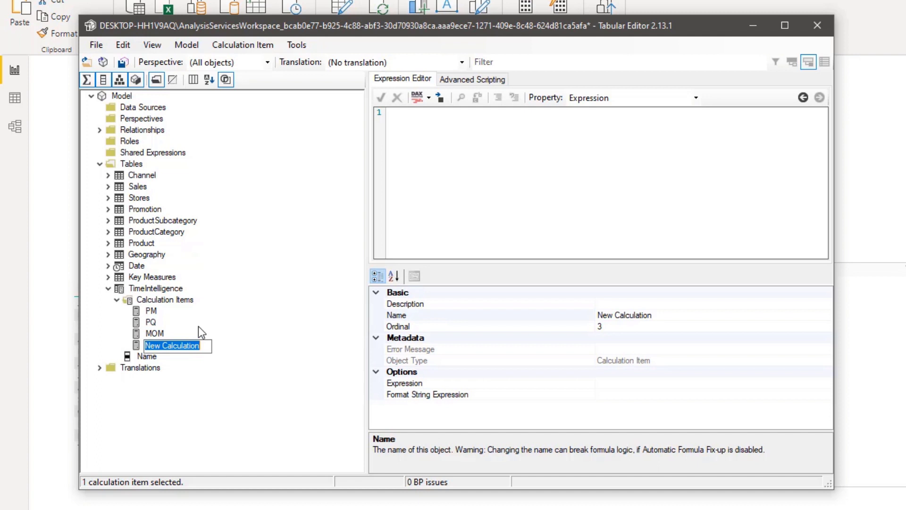
{"action": "type", "text": "Current"}
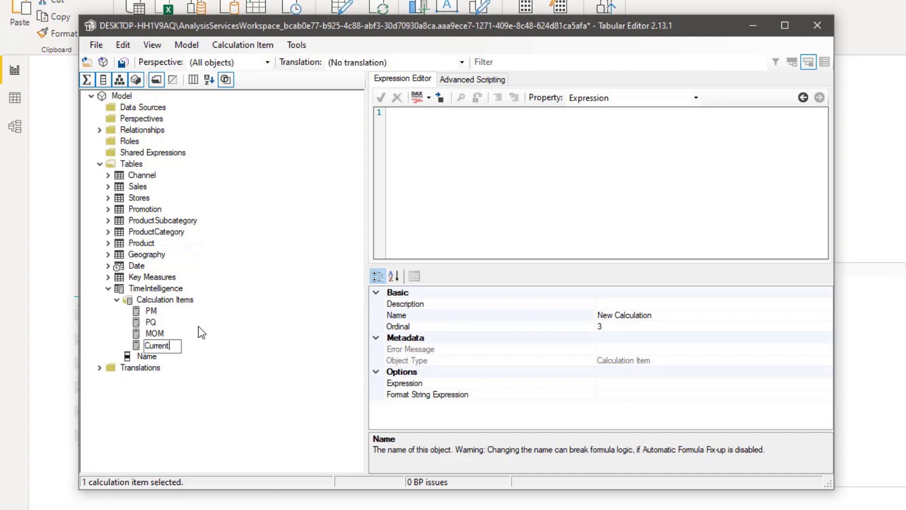
{"action": "key", "text": "Return"}
{"action": "key", "text": "ctrl+s"}
{"action": "left_click_drag", "start_coordinate": [158, 343], "coordinate": [160, 313]}
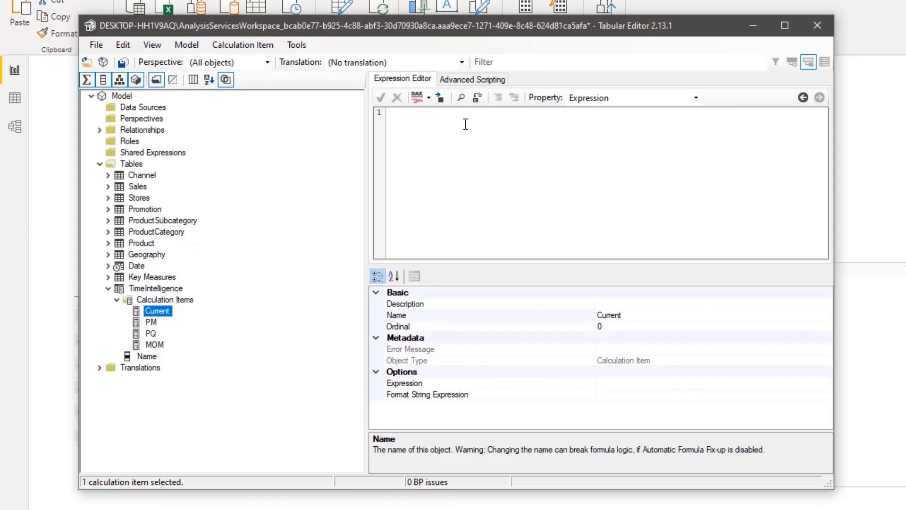
Give Current the expression SELECTEDMEASURE(), save, and swap Total Sales for Total Cost in the right matrix
{"action": "type", "text": "SELECTEDMEASURE("}
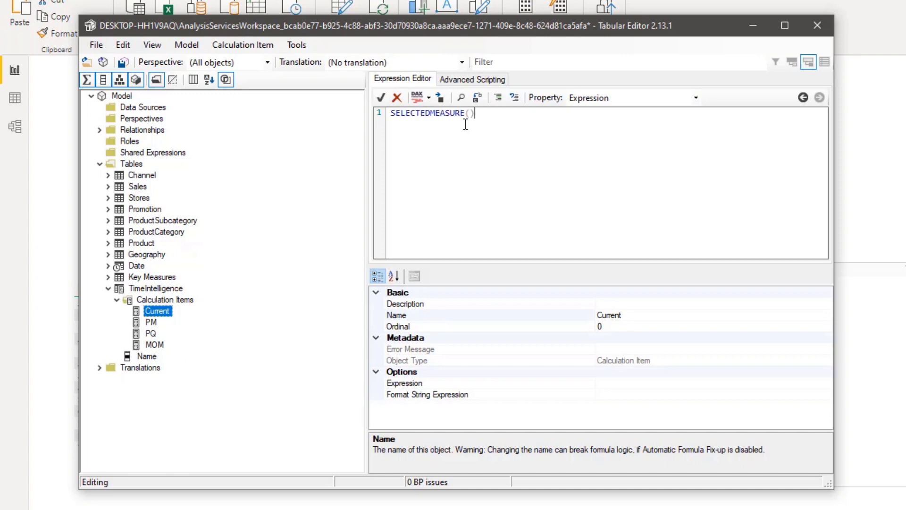
{"action": "left_click", "coordinate": [381, 99]}
{"action": "left_click", "coordinate": [123, 62]}
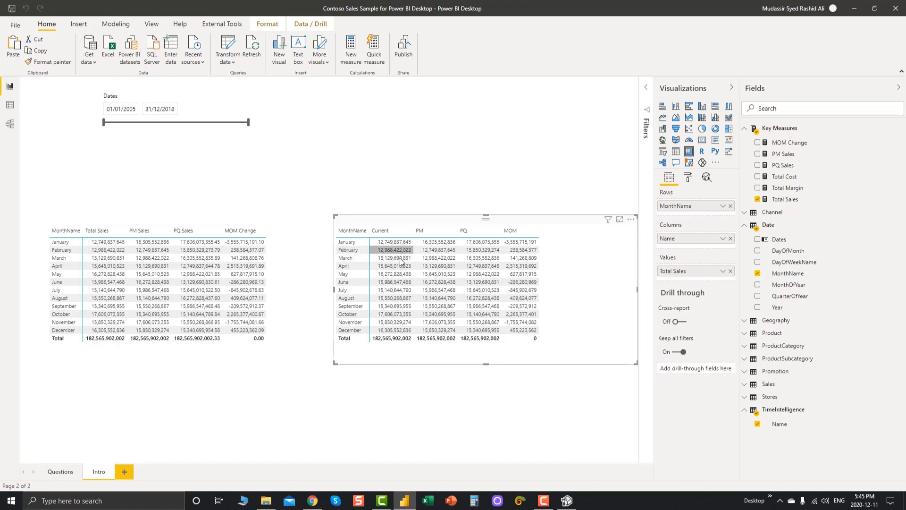
{"action": "left_click", "coordinate": [731, 270]}
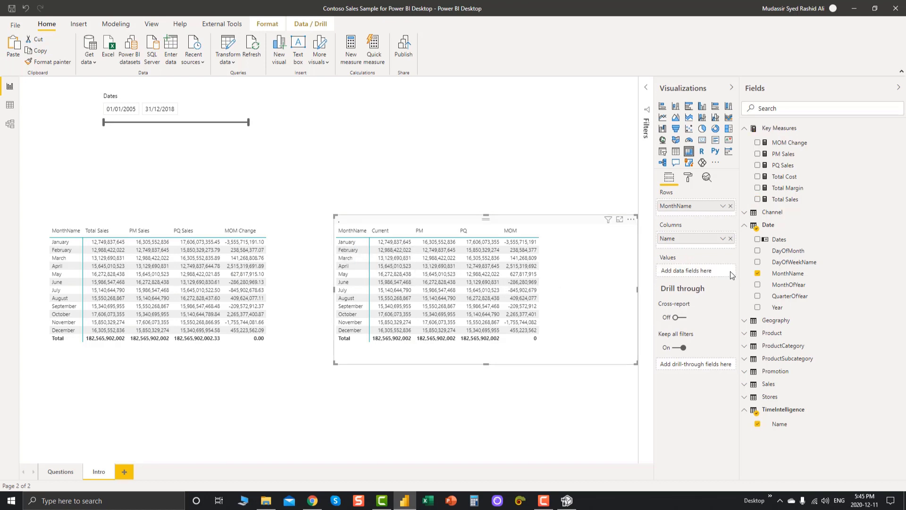
{"action": "left_click", "coordinate": [758, 176]}
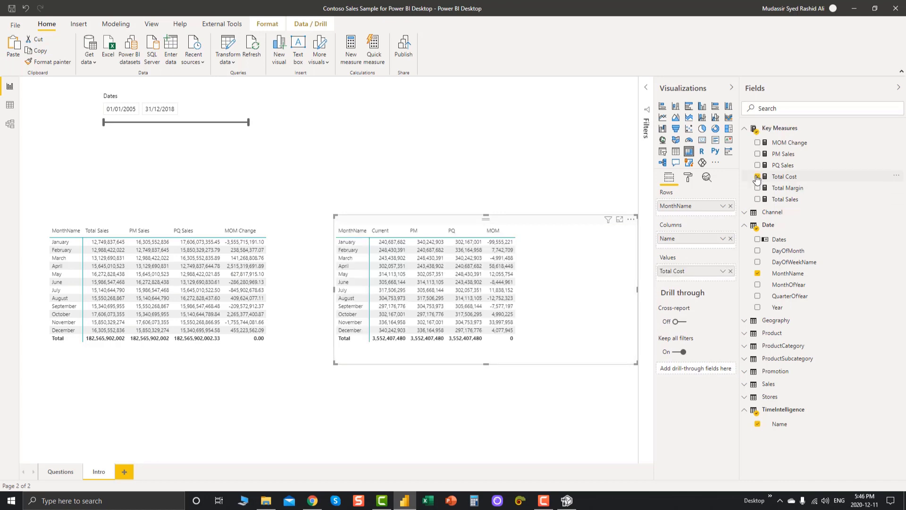
Replace Total Cost with Total Margin in the right matrix, then return to Tabular Editor
{"action": "left_click", "coordinate": [758, 177]}
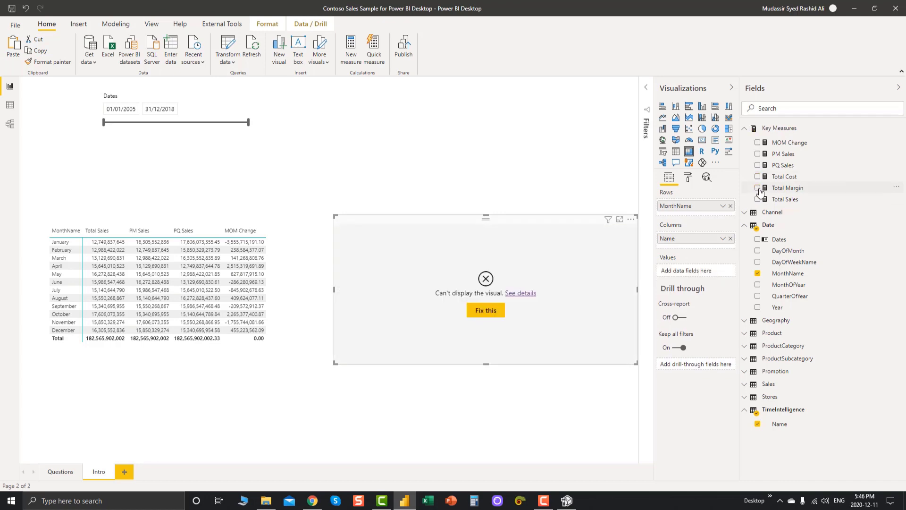
{"action": "left_click", "coordinate": [758, 188]}
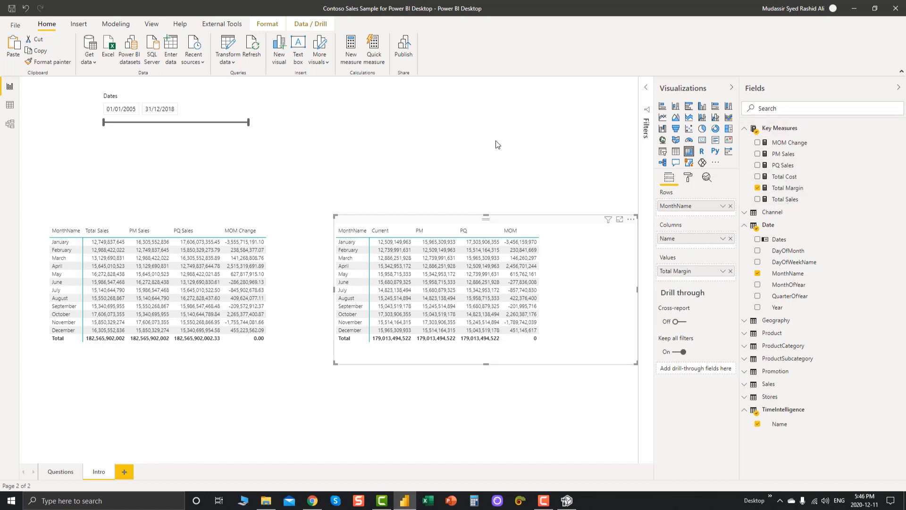
{"action": "left_click", "coordinate": [573, 504]}
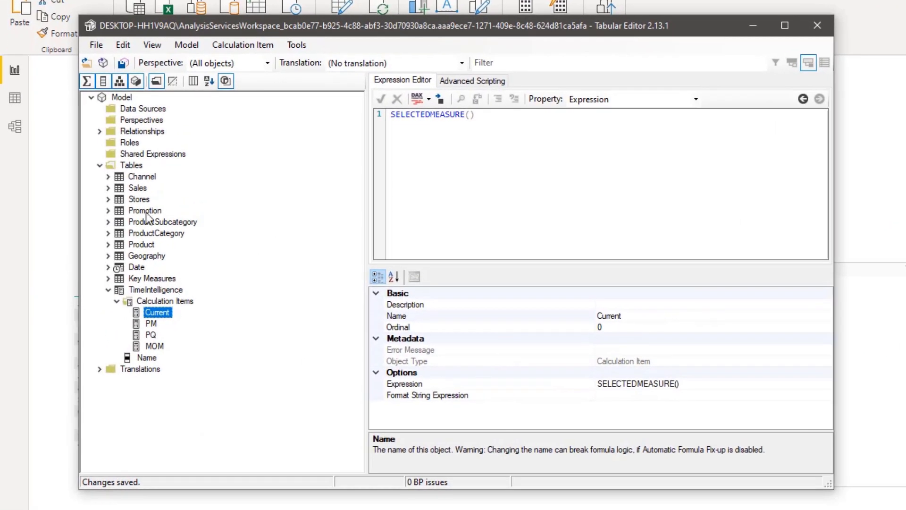
Create a new calculation group named Measure Select
{"action": "right_click", "coordinate": [131, 165]}
{"action": "mouse_move", "coordinate": [189, 174]}
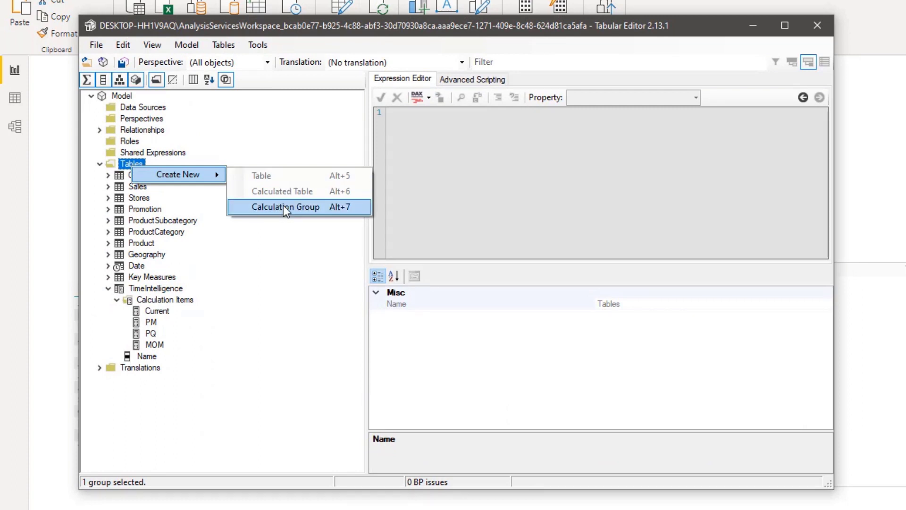
{"action": "left_click", "coordinate": [284, 206]}
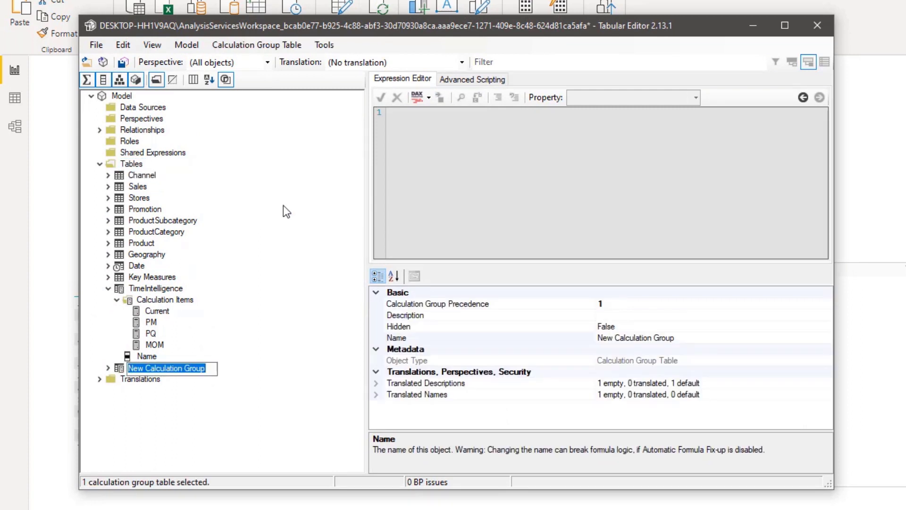
{"action": "type", "text": "Me"}
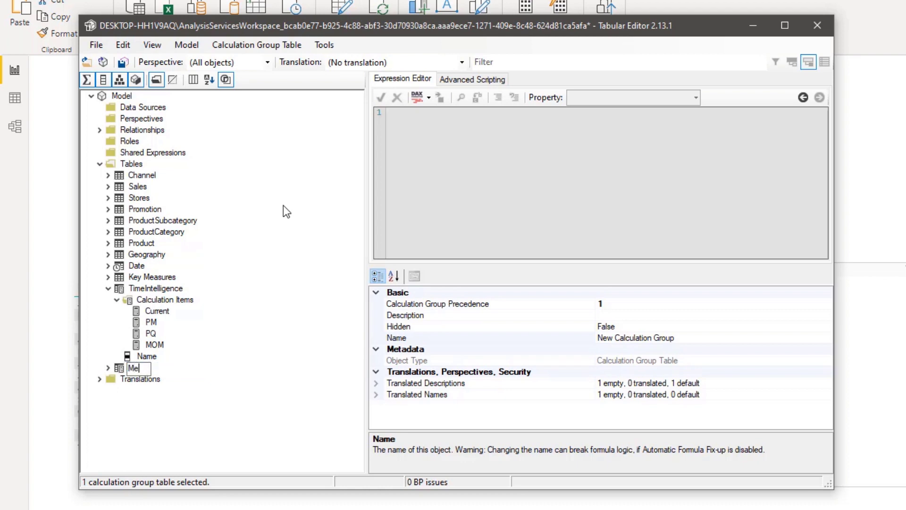
{"action": "type", "text": "asure Select"}
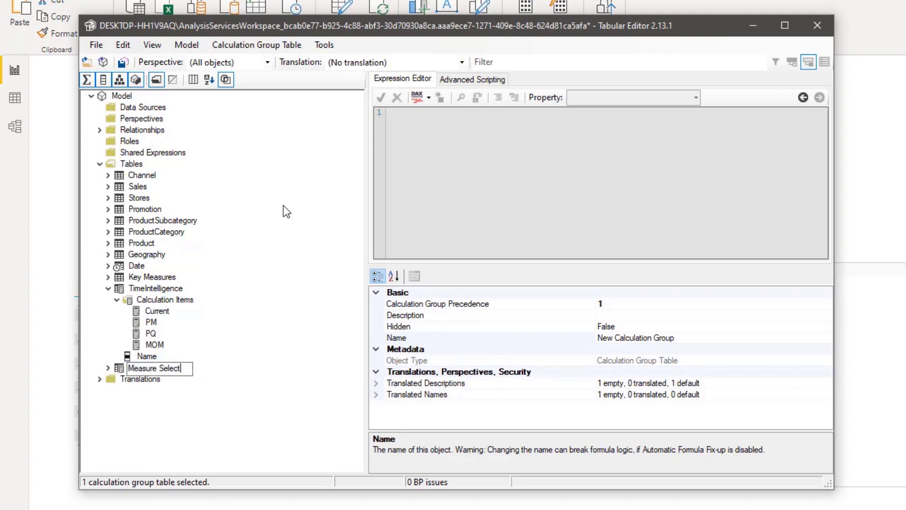
{"action": "key", "text": "Return"}
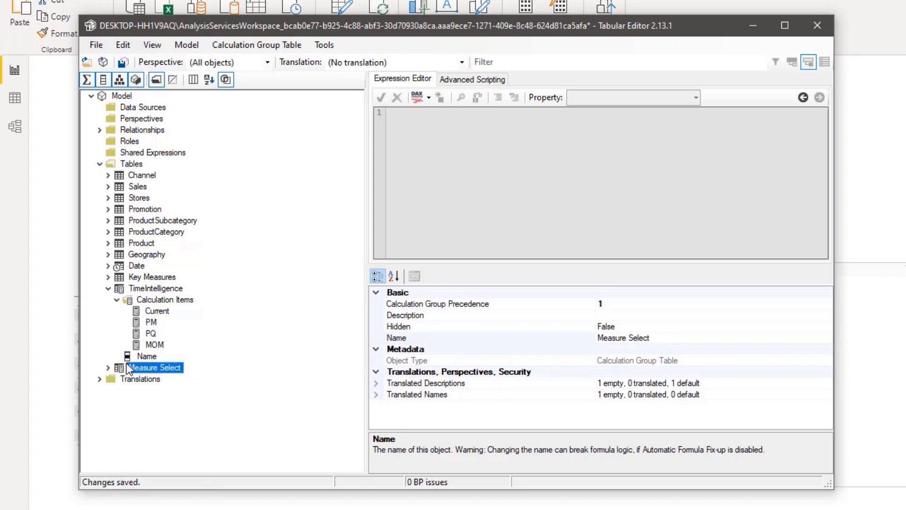
Add a Sales calculation item to Measure Select and open the Total Sales formula in Power BI
{"action": "right_click", "coordinate": [157, 370]}
{"action": "mouse_move", "coordinate": [189, 377]}
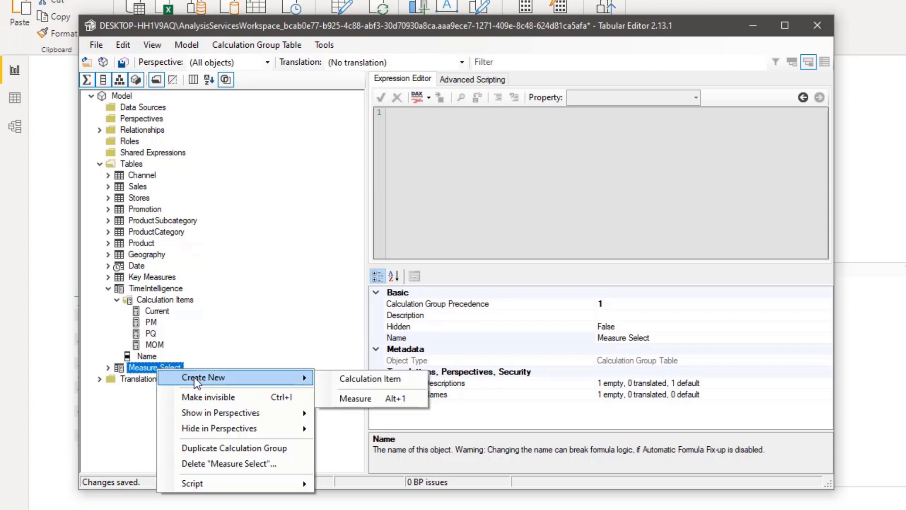
{"action": "left_click", "coordinate": [336, 377]}
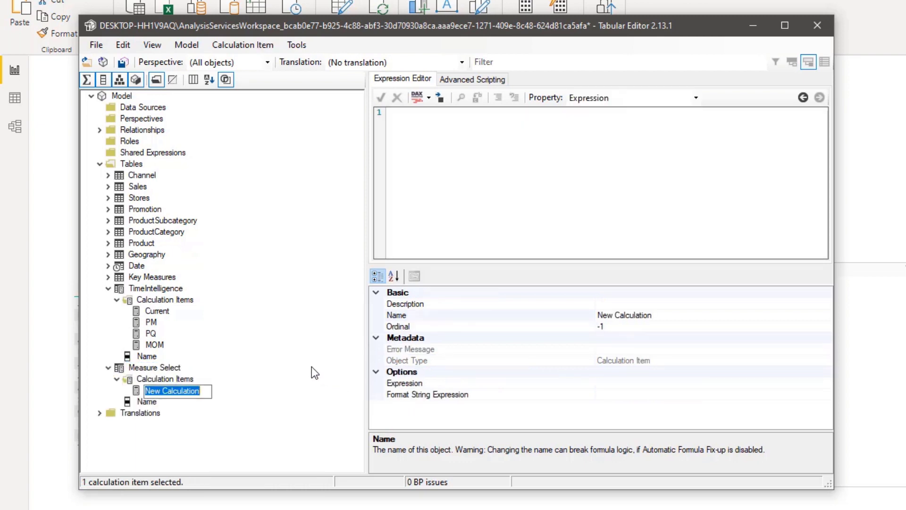
{"action": "type", "text": "Sales"}
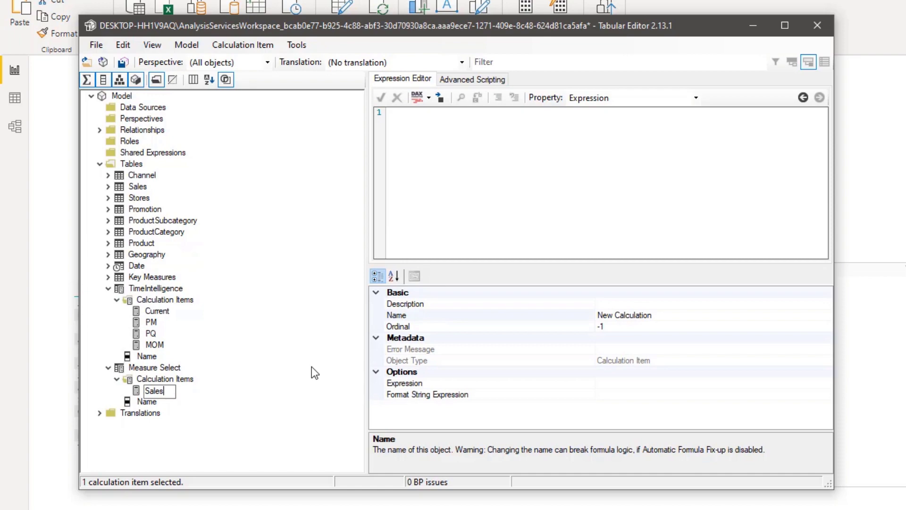
{"action": "key", "text": "Return"}
{"action": "key", "text": "ctrl+s"}
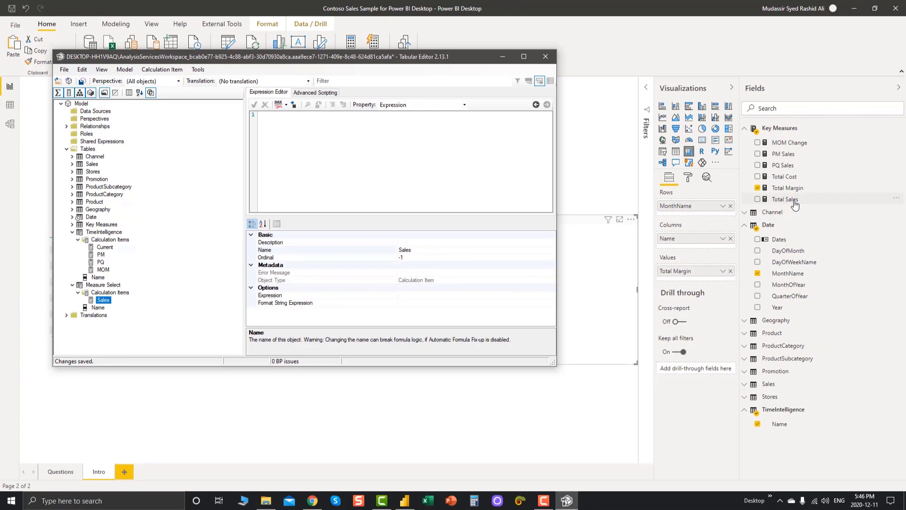
{"action": "left_click", "coordinate": [794, 200]}
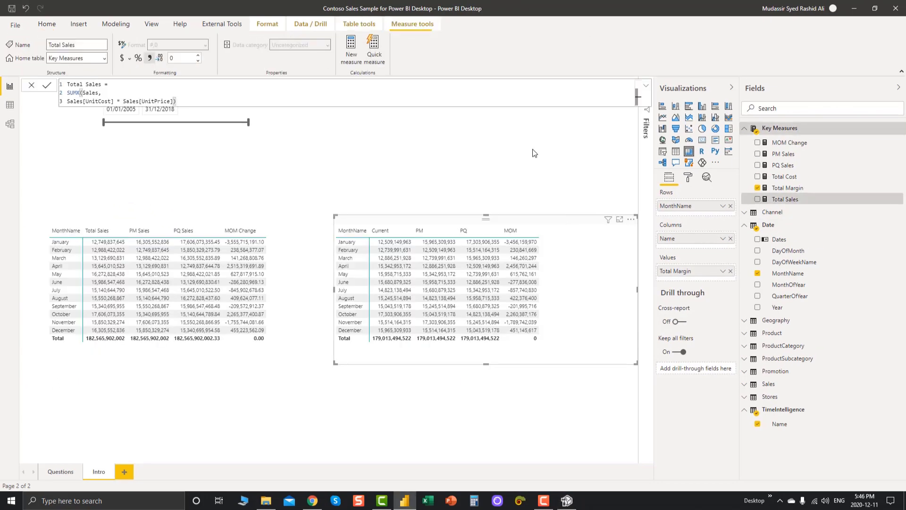
Set the Sales item's expression to the SUMX formula copied from Total Sales
{"action": "left_click_drag", "start_coordinate": [198, 99], "coordinate": [58, 95]}
{"action": "key", "text": "ctrl+c"}
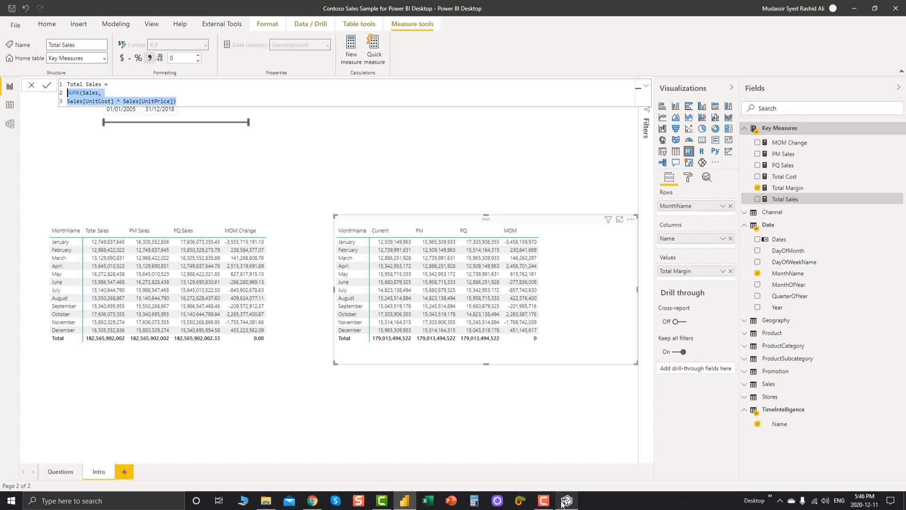
{"action": "key", "text": "alt+Tab"}
{"action": "key", "text": "ctrl+v"}
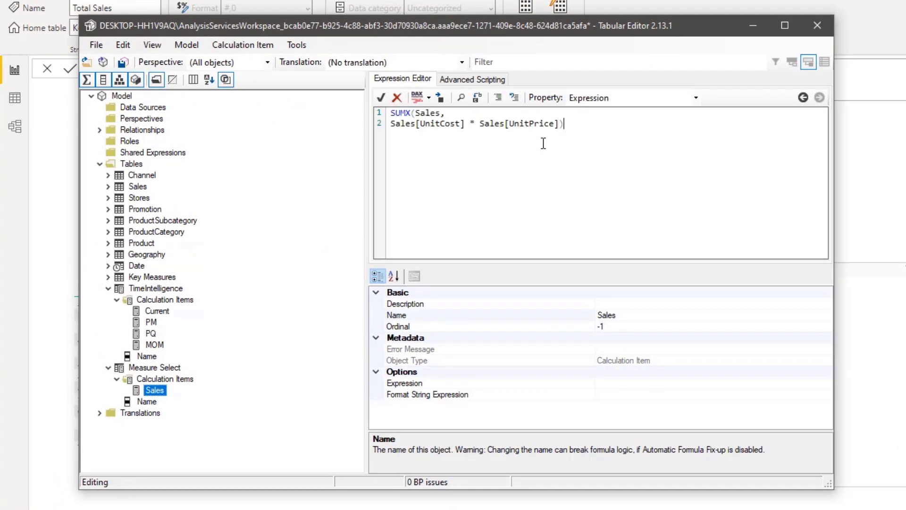
{"action": "left_click", "coordinate": [381, 97]}
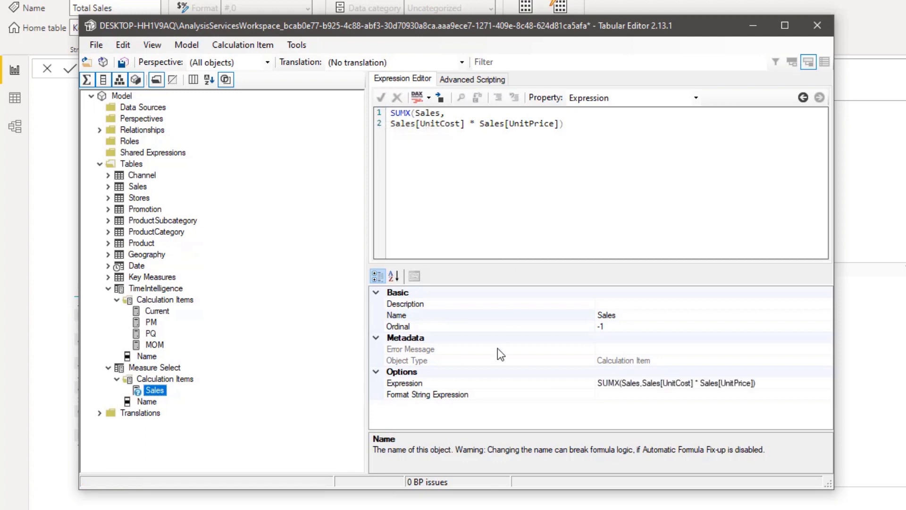
Add a Cost calculation item with the expression SUM(Sales[TotalCost]) copied from Total Cost
{"action": "left_click", "coordinate": [158, 380]}
{"action": "right_click", "coordinate": [157, 381]}
{"action": "left_click", "coordinate": [186, 387]}
{"action": "type", "text": "Cost"}
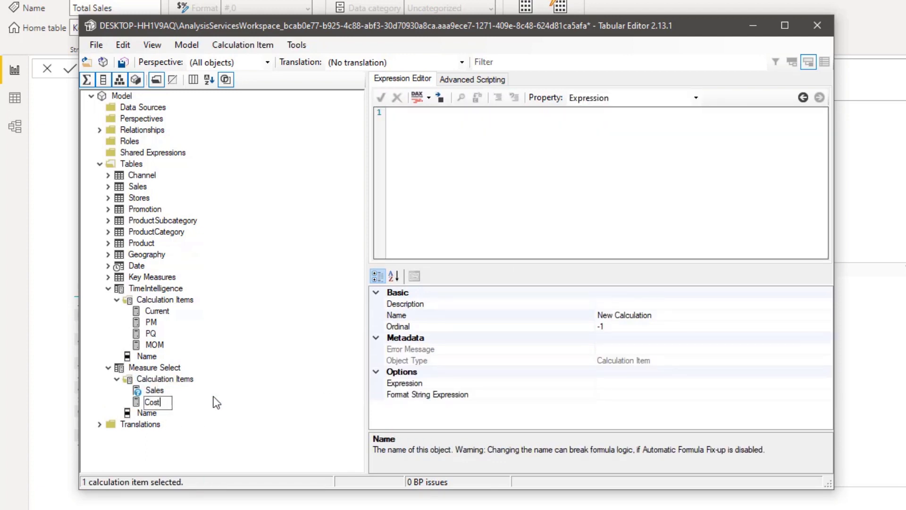
{"action": "key", "text": "Return"}
{"action": "key", "text": "ctrl+s"}
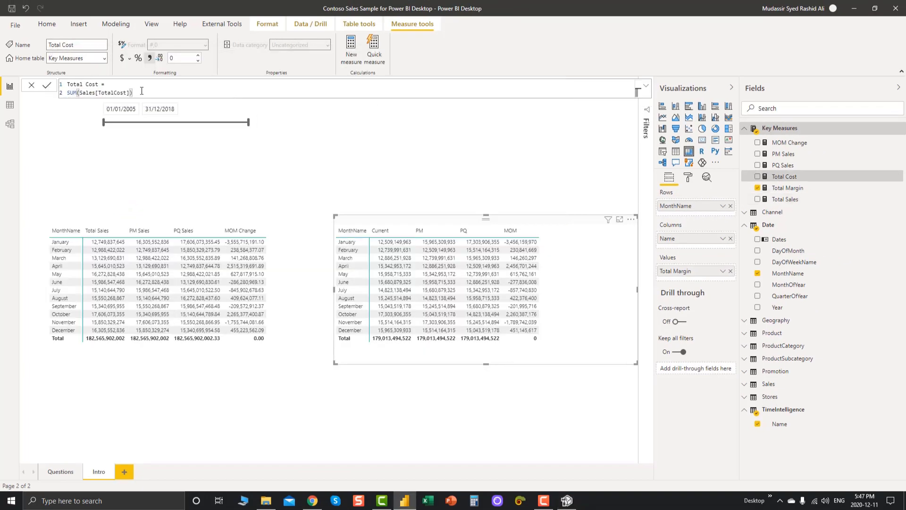
{"action": "left_click_drag", "start_coordinate": [142, 90], "coordinate": [64, 94]}
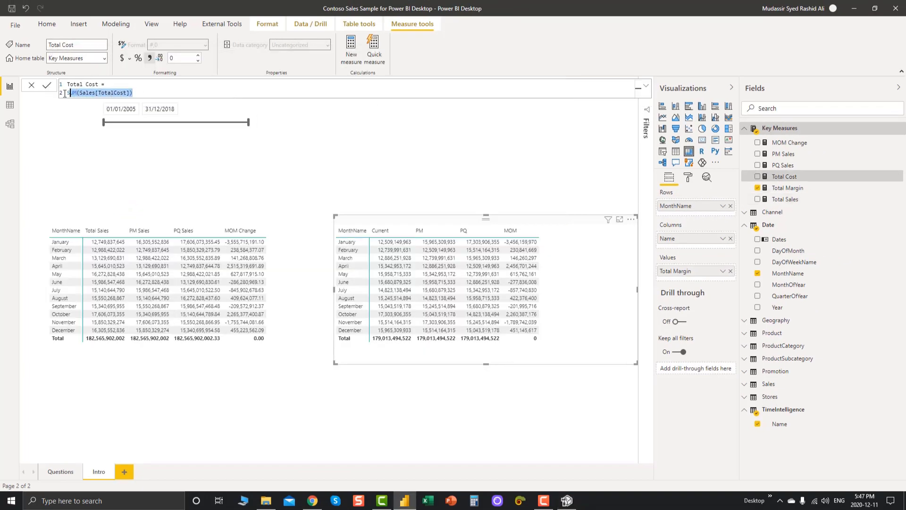
{"action": "left_click", "coordinate": [567, 500]}
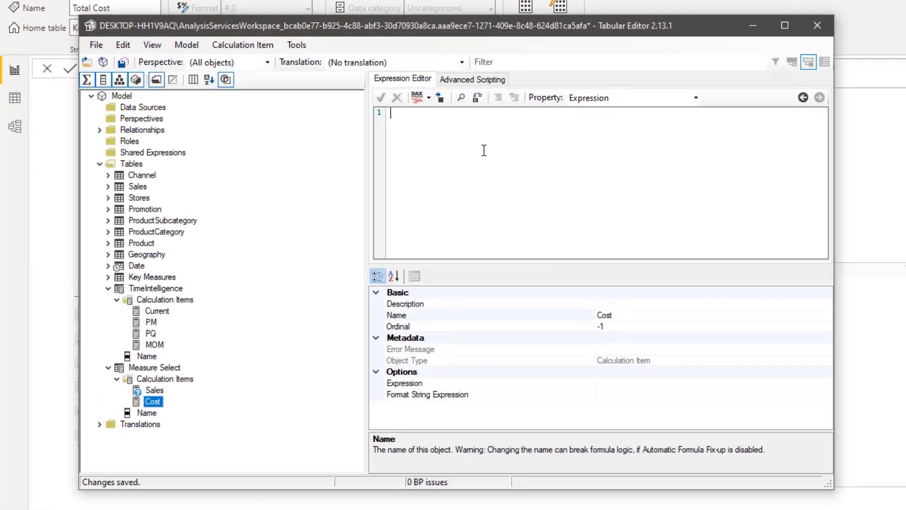
{"action": "type", "text": "SUM(Sales[TotalCost])"}
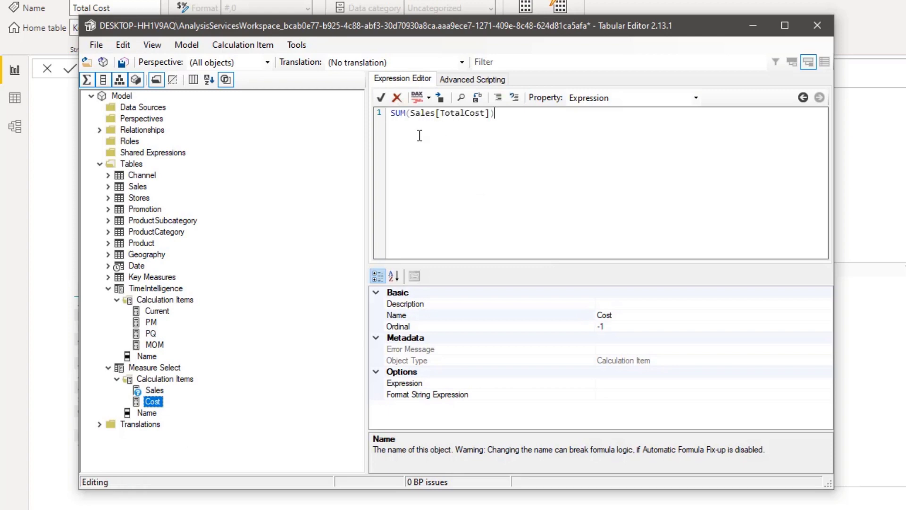
{"action": "left_click", "coordinate": [380, 99]}
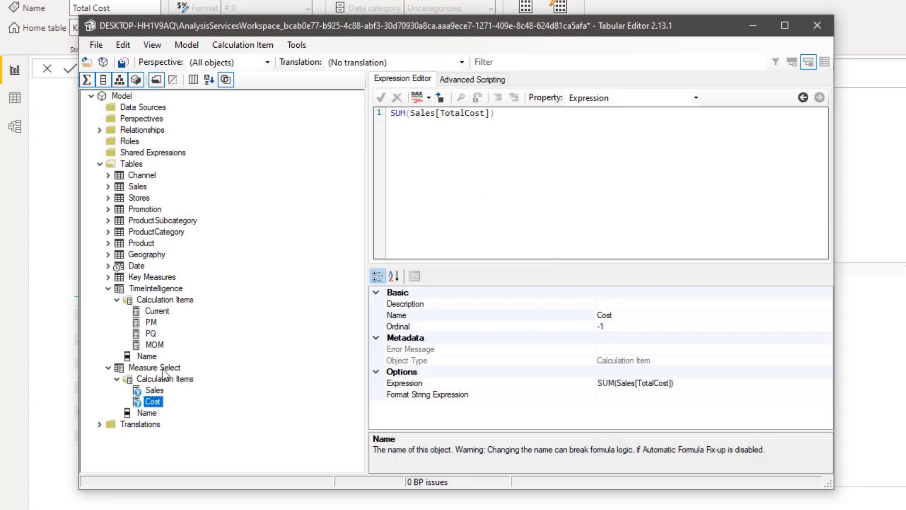
Add a third, new calculation item to Measure Select
{"action": "right_click", "coordinate": [172, 371]}
{"action": "mouse_move", "coordinate": [286, 377]}
{"action": "left_click", "coordinate": [329, 376]}
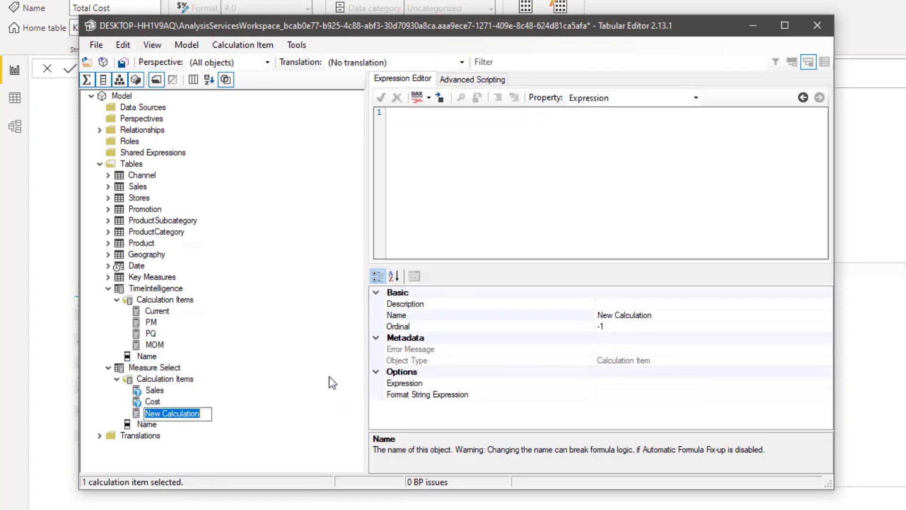
Name the new item Margin and paste the Sales SUMX expression into it
{"action": "type", "text": "Margin"}
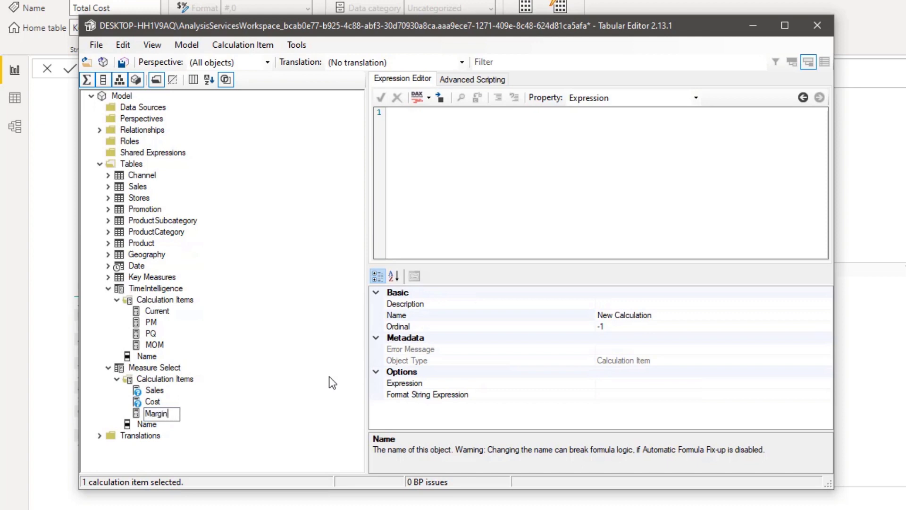
{"action": "key", "text": "Return"}
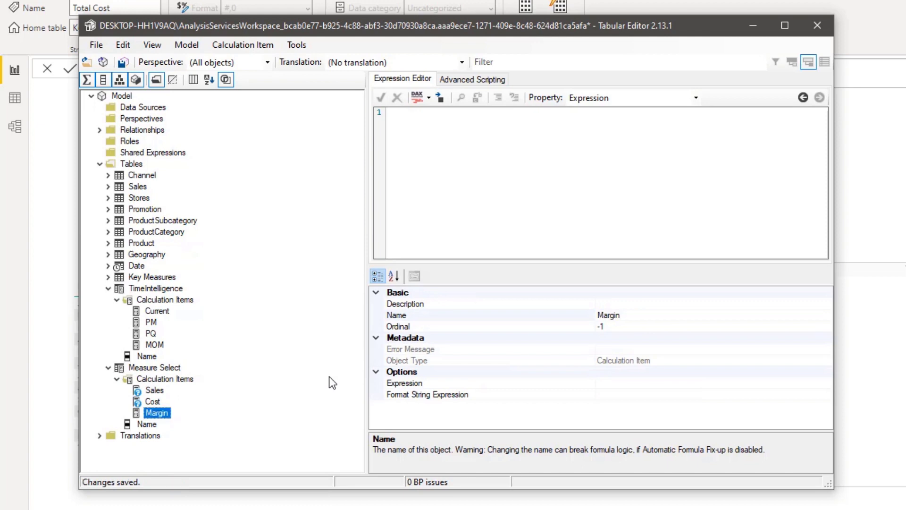
{"action": "left_click", "coordinate": [155, 390]}
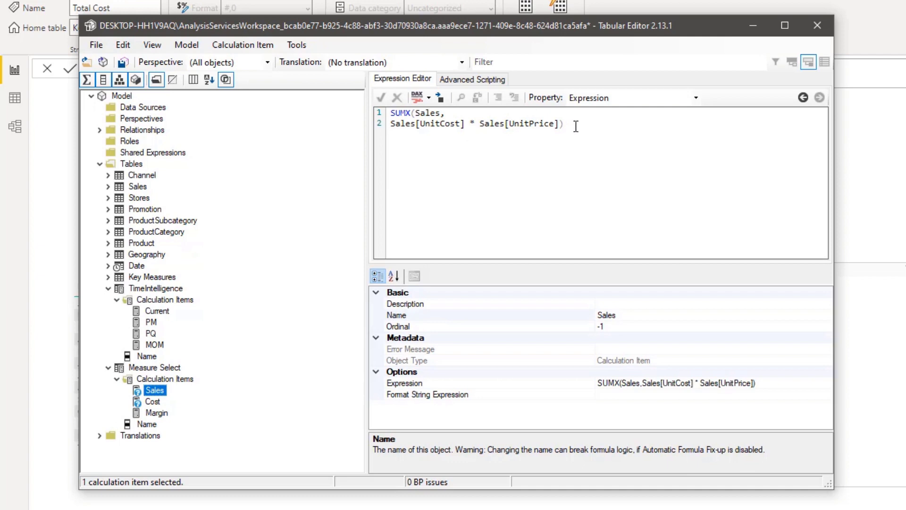
{"action": "key", "text": "ctrl+a"}
{"action": "key", "text": "ctrl+c"}
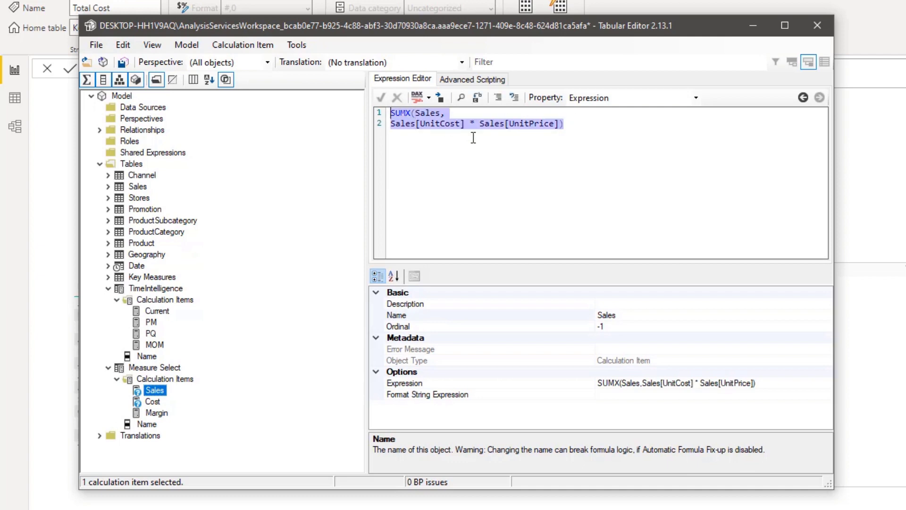
{"action": "left_click", "coordinate": [157, 412]}
{"action": "left_click", "coordinate": [515, 192]}
{"action": "key", "text": "ctrl+v"}
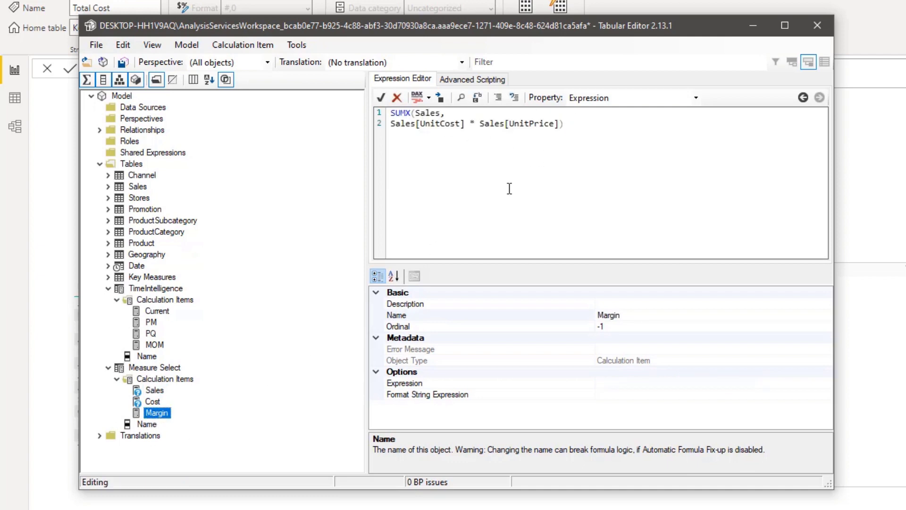
Append minus the Cost expression SUM(Sales[TotalCost]) to Margin and commit it
{"action": "left_click", "coordinate": [141, 401]}
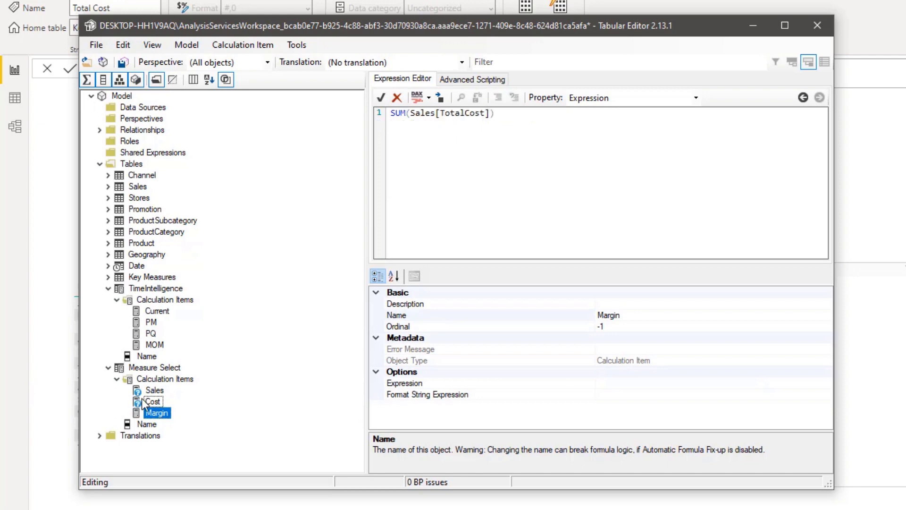
{"action": "left_click_drag", "start_coordinate": [501, 132], "coordinate": [384, 124]}
{"action": "key", "text": "ctrl+c"}
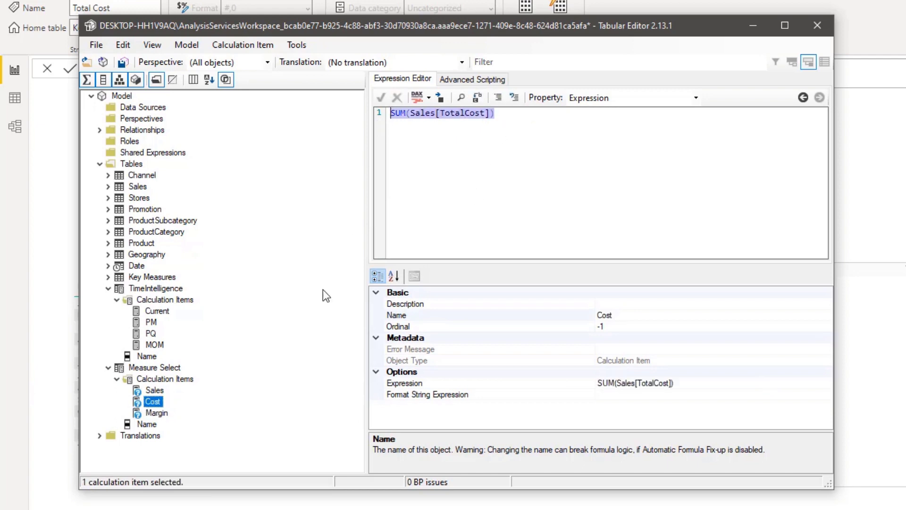
{"action": "left_click", "coordinate": [156, 413]}
{"action": "left_click", "coordinate": [654, 134]}
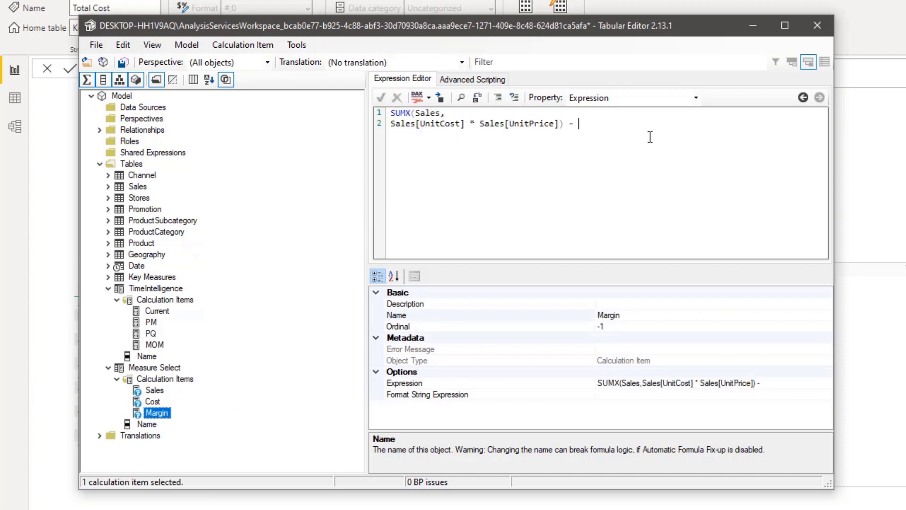
{"action": "key", "text": "ctrl+v"}
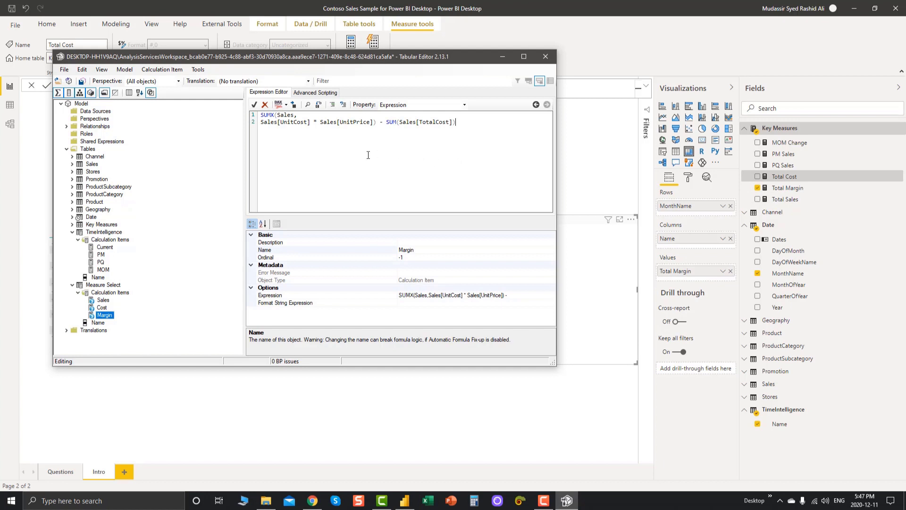
{"action": "left_click", "coordinate": [254, 104]}
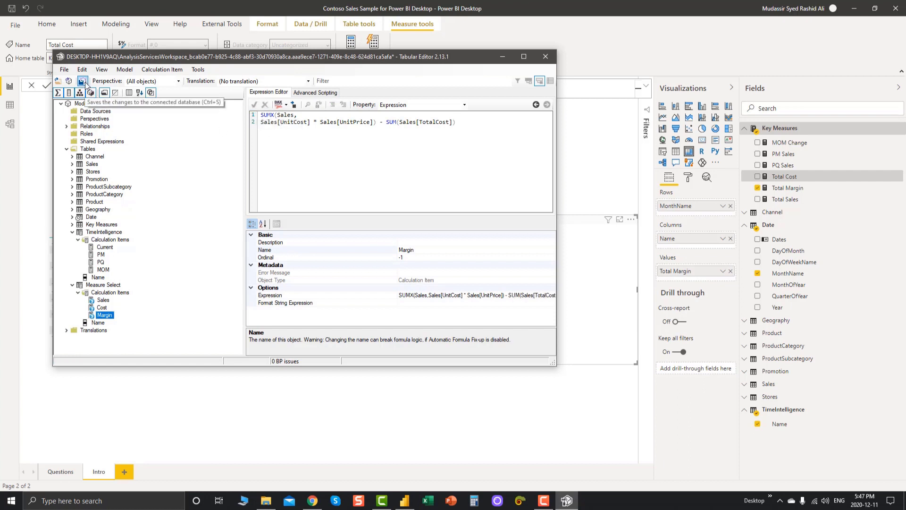
Save the model, minimize Tabular Editor and refresh the calculation groups in Power BI
{"action": "left_click", "coordinate": [86, 84]}
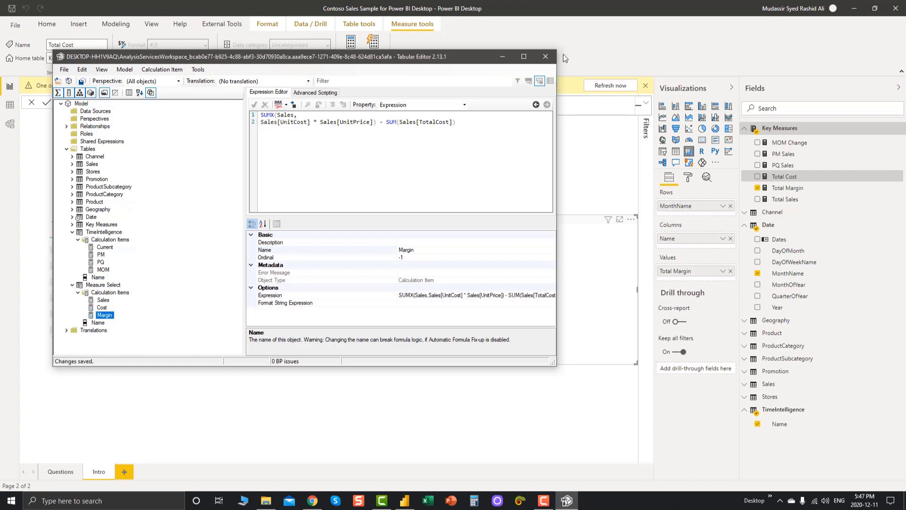
{"action": "left_click", "coordinate": [502, 56]}
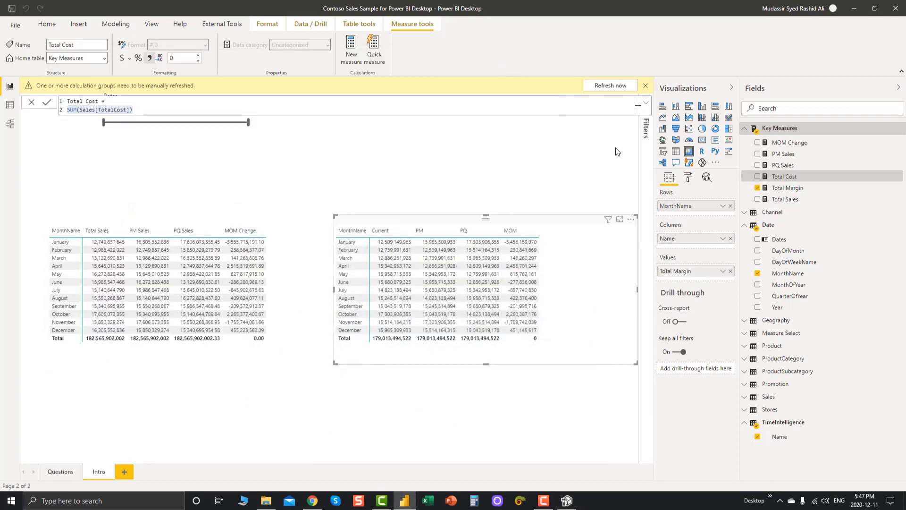
{"action": "left_click", "coordinate": [611, 85]}
Add a slicer on Measure Select's Name above the right matrix and make it shorter
{"action": "left_click", "coordinate": [803, 334]}
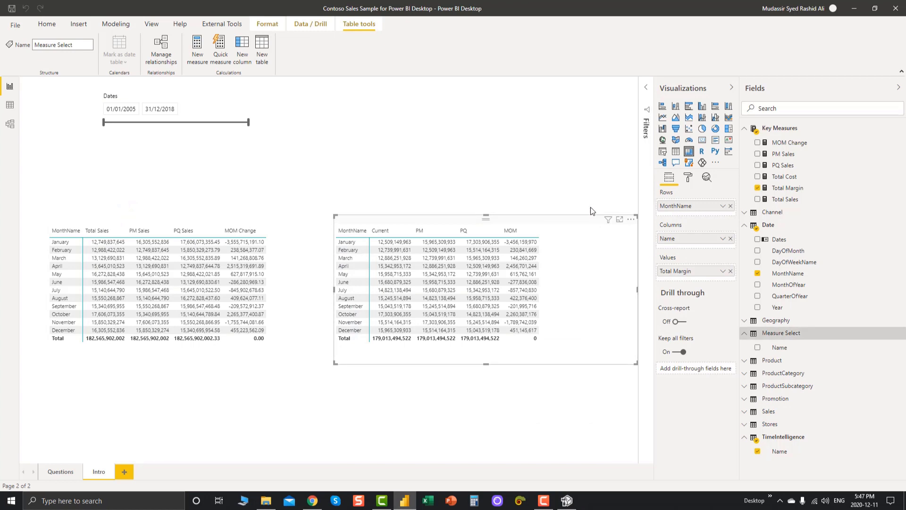
{"action": "left_click", "coordinate": [563, 162]}
{"action": "left_click", "coordinate": [662, 151]}
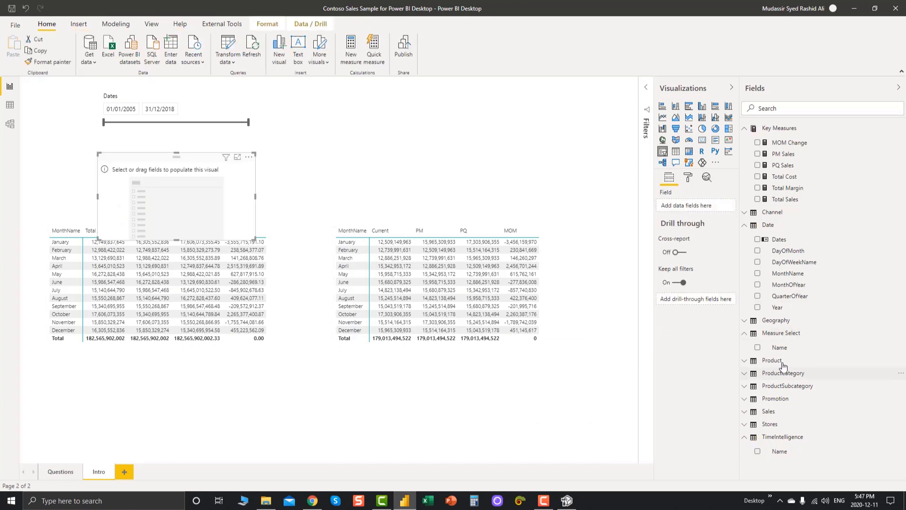
{"action": "left_click", "coordinate": [758, 348]}
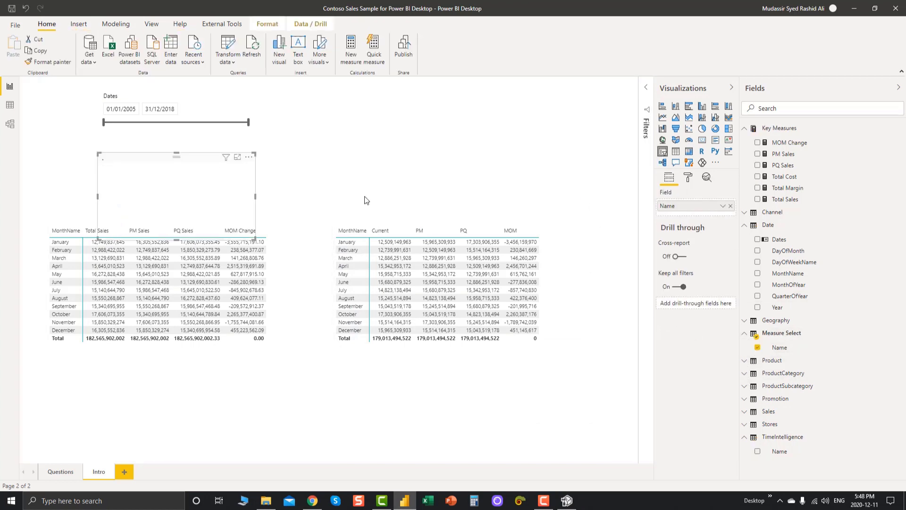
{"action": "left_click_drag", "start_coordinate": [192, 160], "coordinate": [405, 111]}
{"action": "left_click_drag", "start_coordinate": [388, 190], "coordinate": [388, 159]}
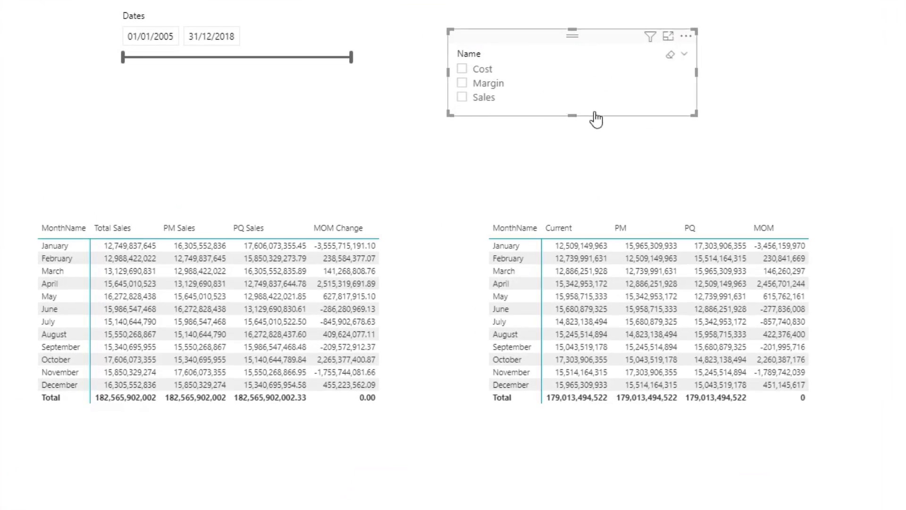
Cycle the slicer through Sales, Cost and Margin, then narrow Dates to 28/04/2008–04/03/2013
{"action": "left_click", "coordinate": [462, 97]}
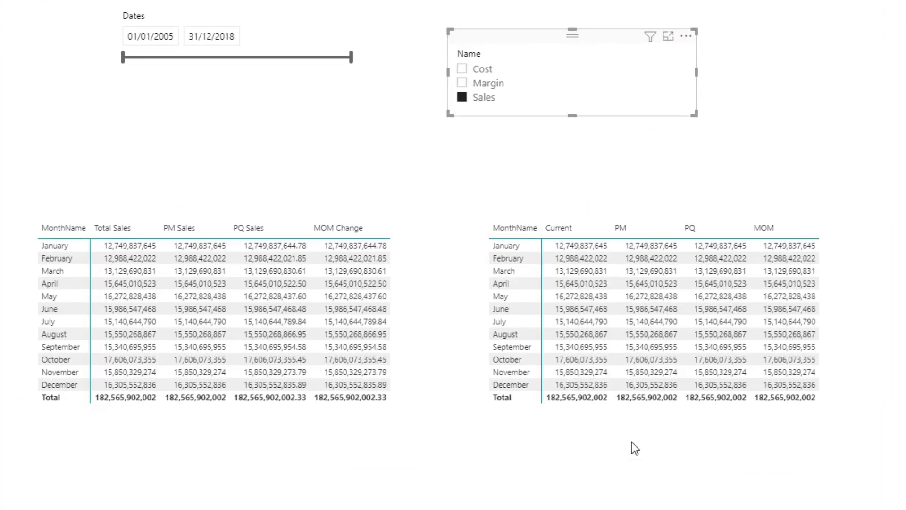
{"action": "left_click", "coordinate": [462, 69]}
{"action": "left_click", "coordinate": [463, 82]}
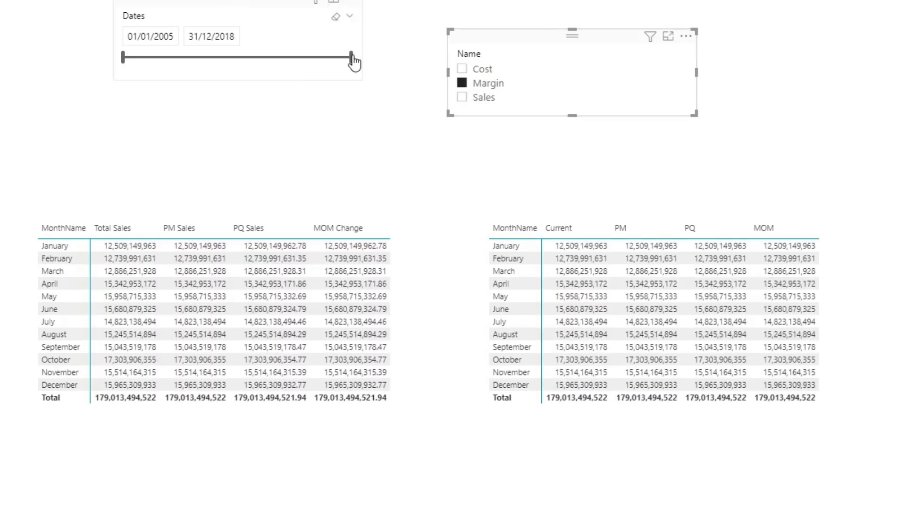
{"action": "left_click_drag", "start_coordinate": [351, 58], "coordinate": [256, 57]}
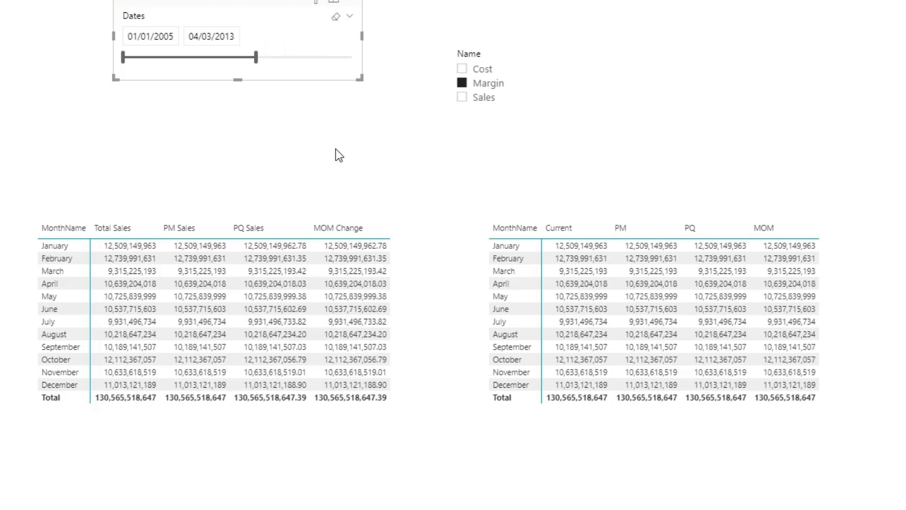
{"action": "left_click_drag", "start_coordinate": [122, 60], "coordinate": [178, 60]}
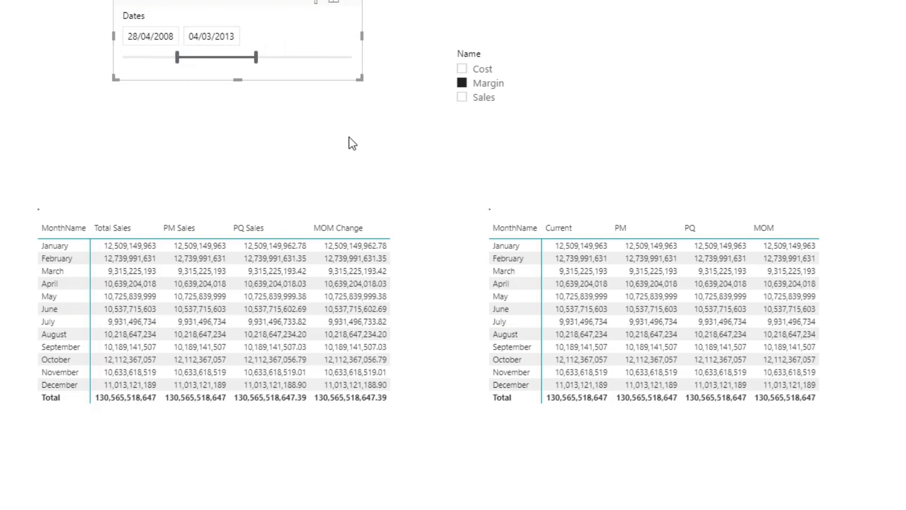